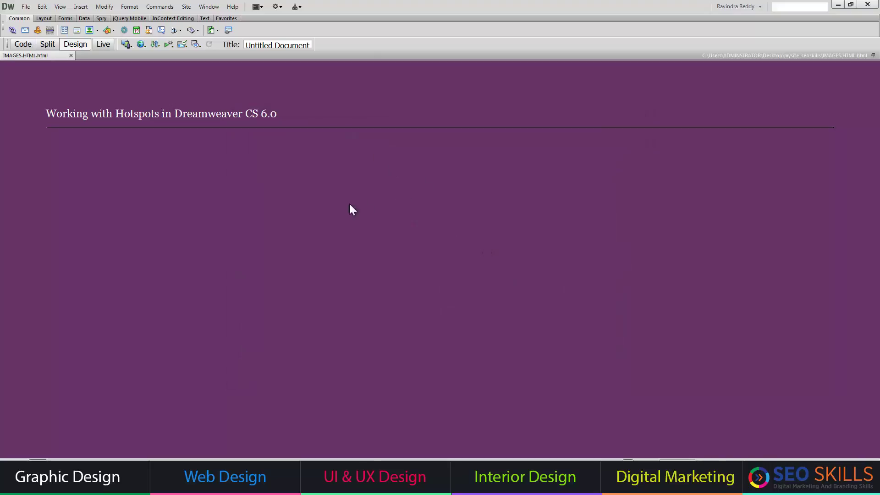
right_click(382, 169)
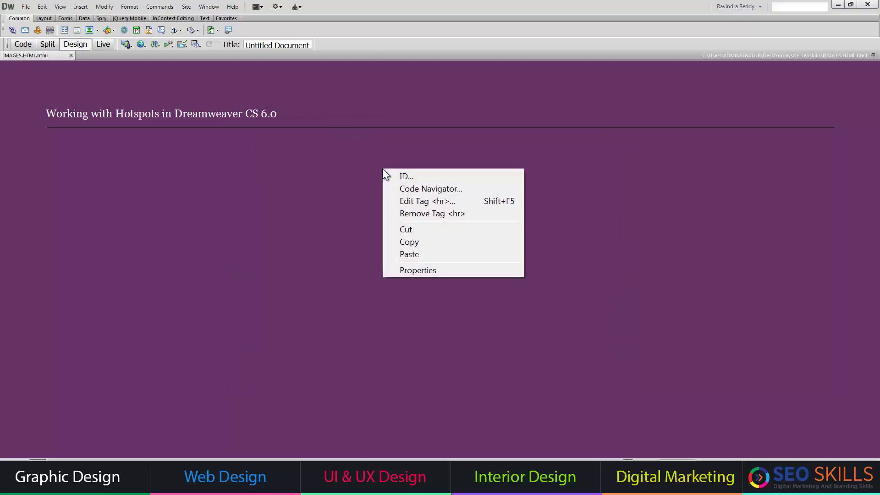
left_click(417, 272)
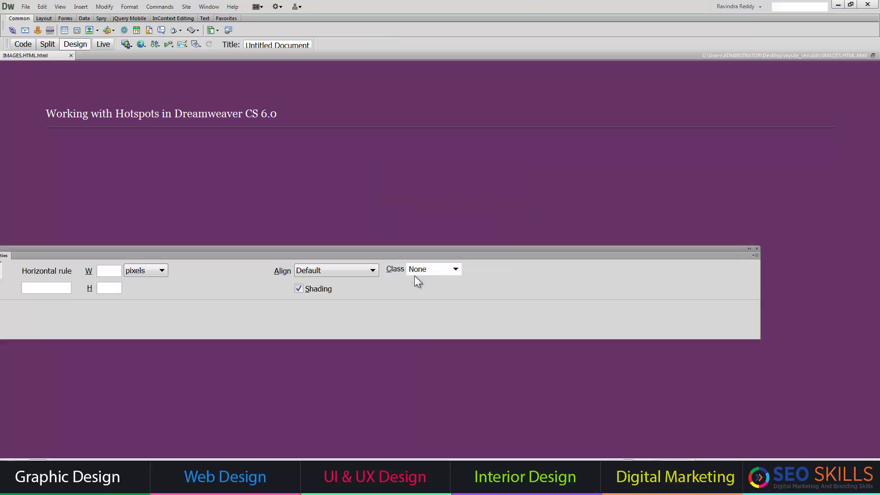
left_click(756, 248)
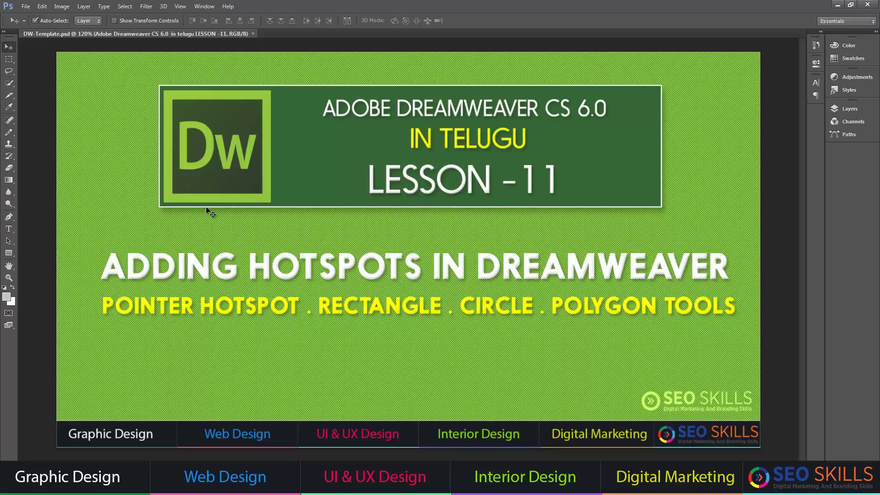
- In Photoshop, create a new document 1000 pixels wide and 60 pixels high
key("ctrl+n")
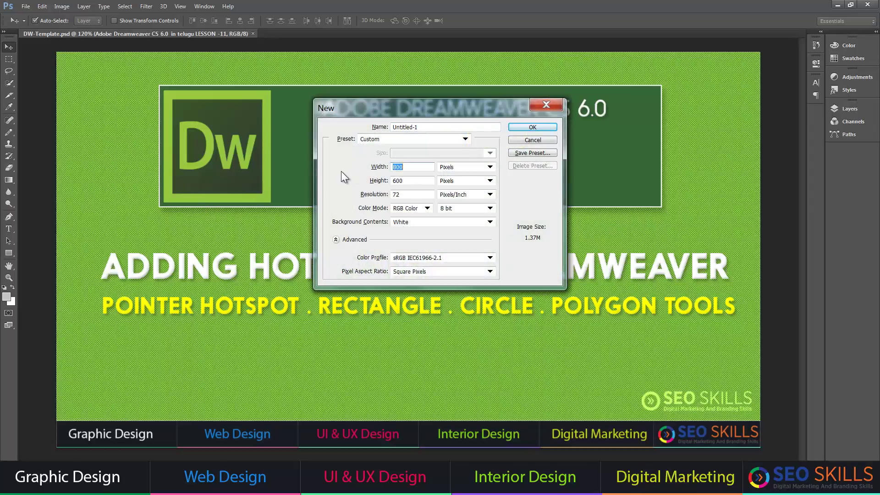
type("1000")
key("Tab")
key("Tab")
type("60")
key("Return")
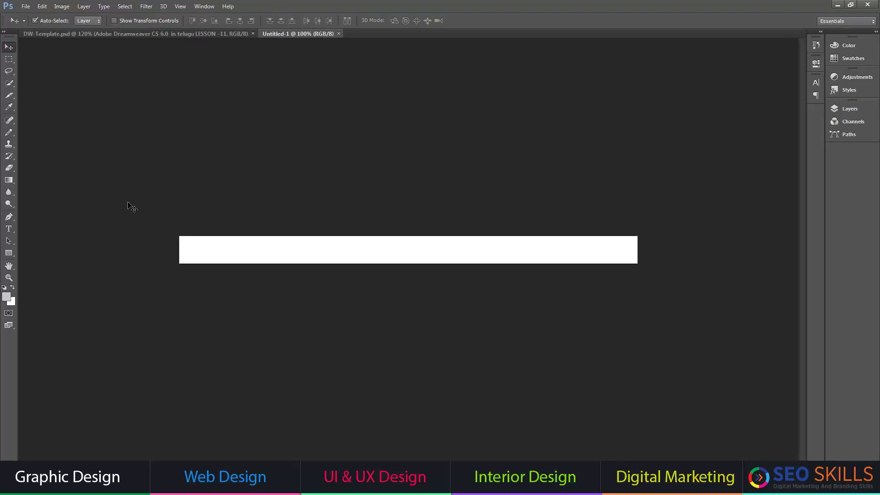
- Draw a rounded rectangle path with a 10 px radius across nearly the whole canvas and convert it to a selection
left_click(12, 254)
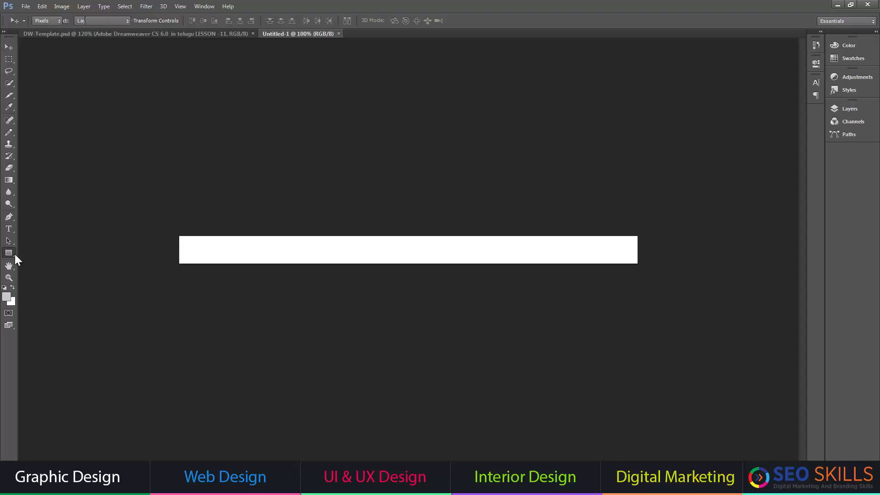
left_click(35, 260)
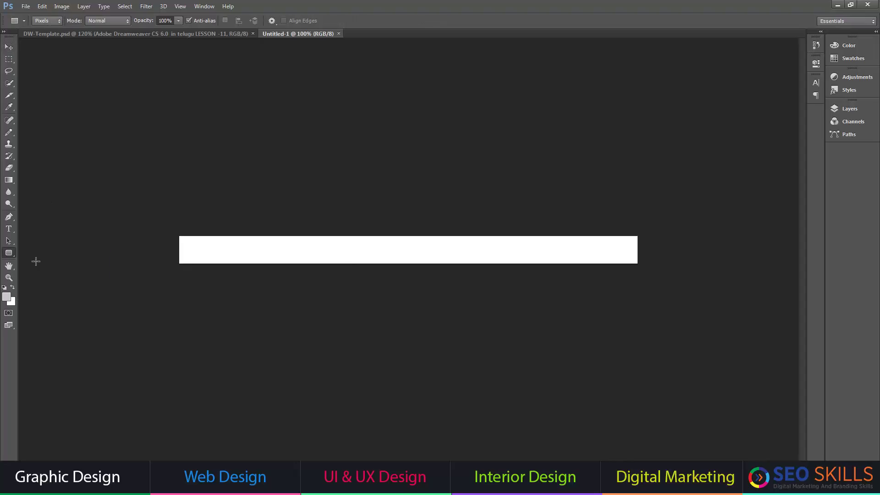
left_click(52, 20)
left_click(45, 45)
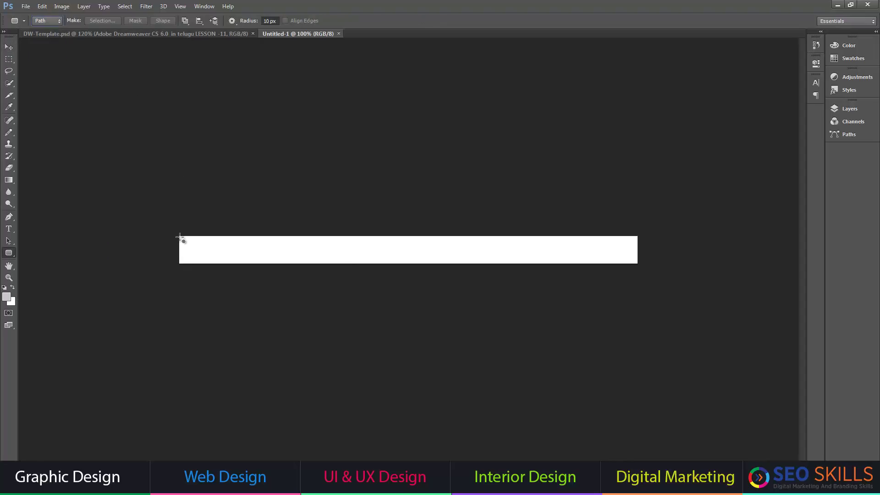
left_click(181, 239)
left_click(467, 218)
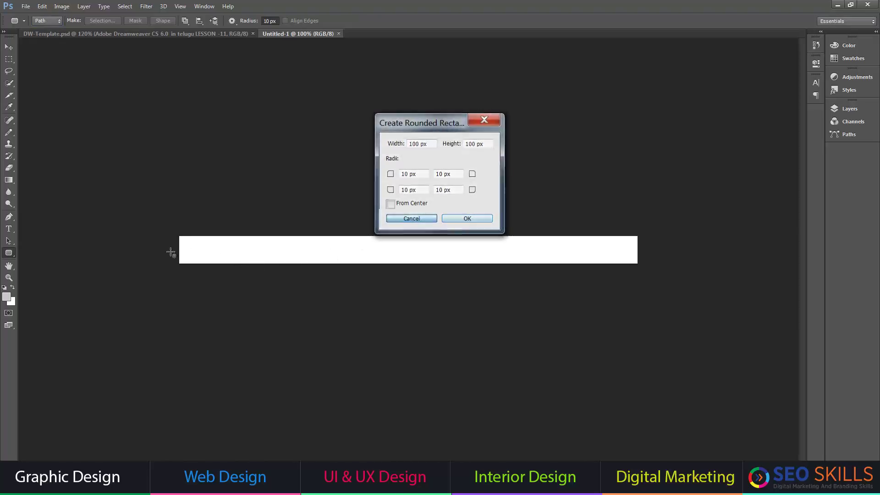
left_click_drag(182, 238, 637, 263)
key("ctrl+Return")
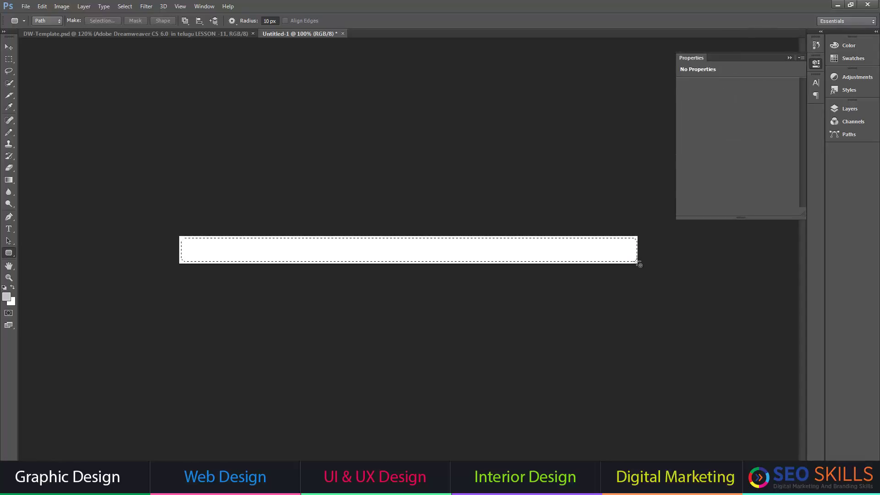
- Add a new layer and set the background colour to #990000 and the foreground colour to #660000
key("ctrl+shift+n")
key("Return")
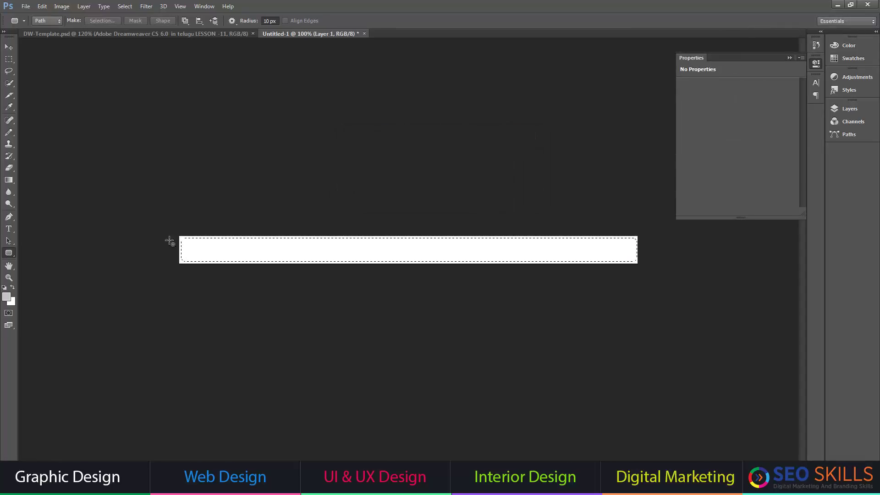
left_click(11, 301)
left_click(125, 331)
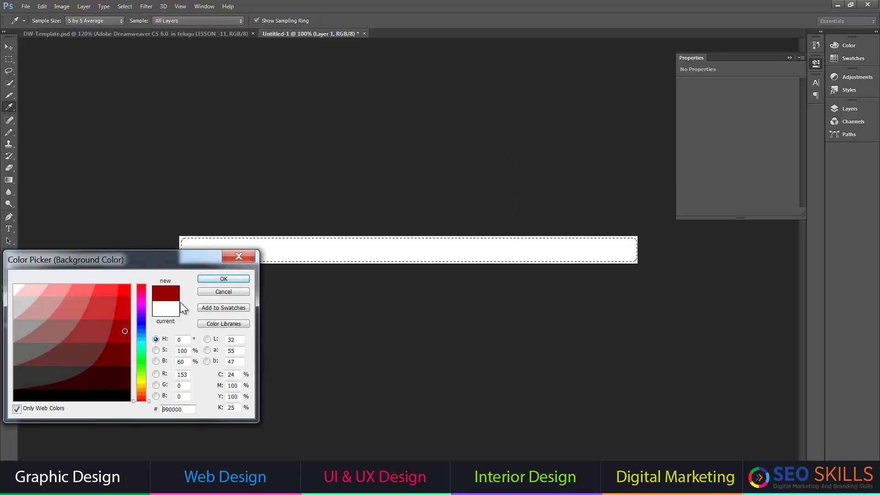
left_click(224, 279)
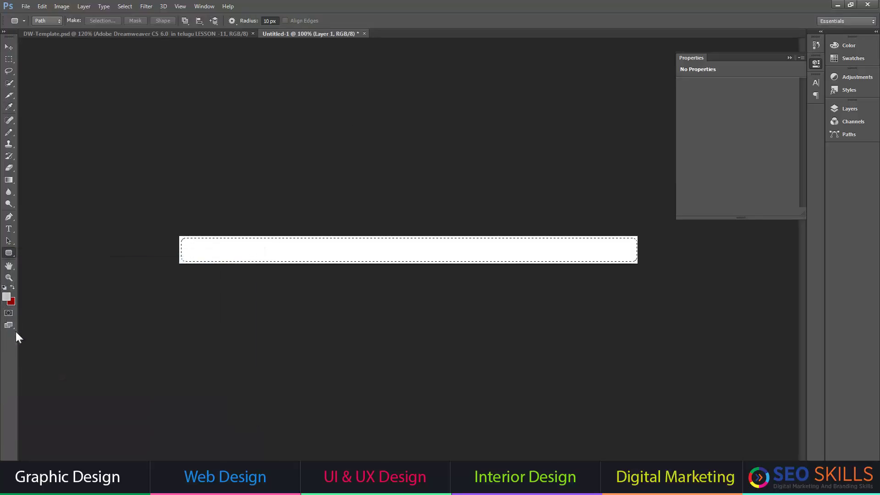
left_click(8, 298)
left_click(124, 358)
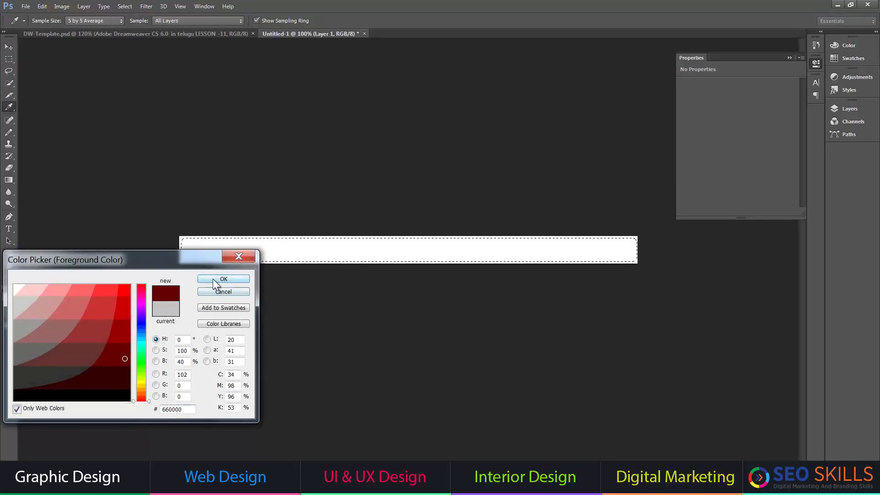
left_click(213, 279)
- Fill the rounded selection with a vertical linear foreground-to-background gradient
key("u")
left_click(9, 180)
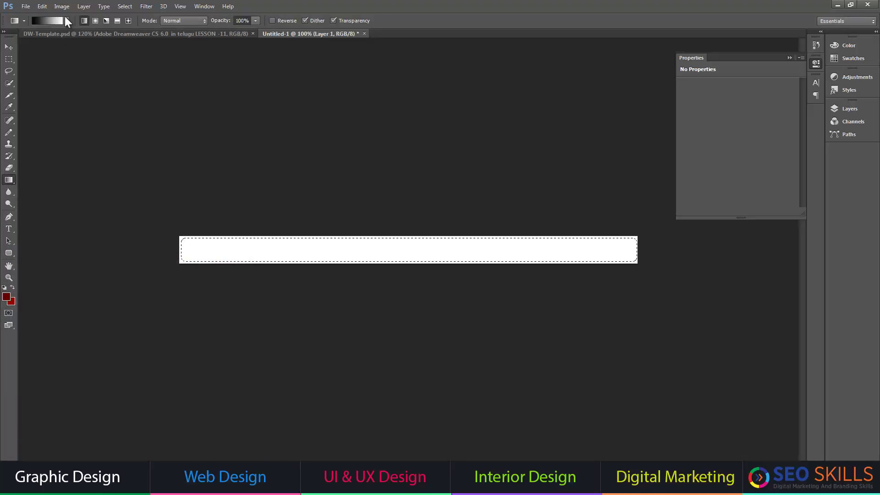
left_click(66, 20)
left_click(20, 40)
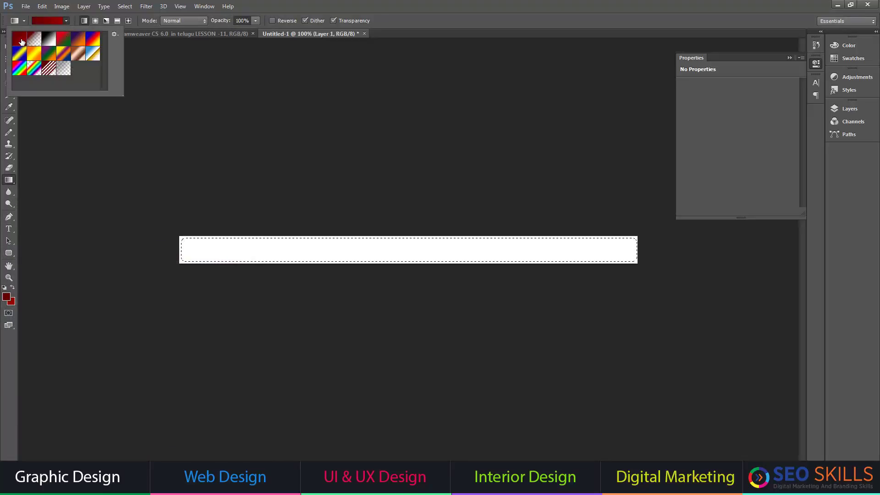
left_click(376, 226)
left_click_drag(385, 268, 384, 268)
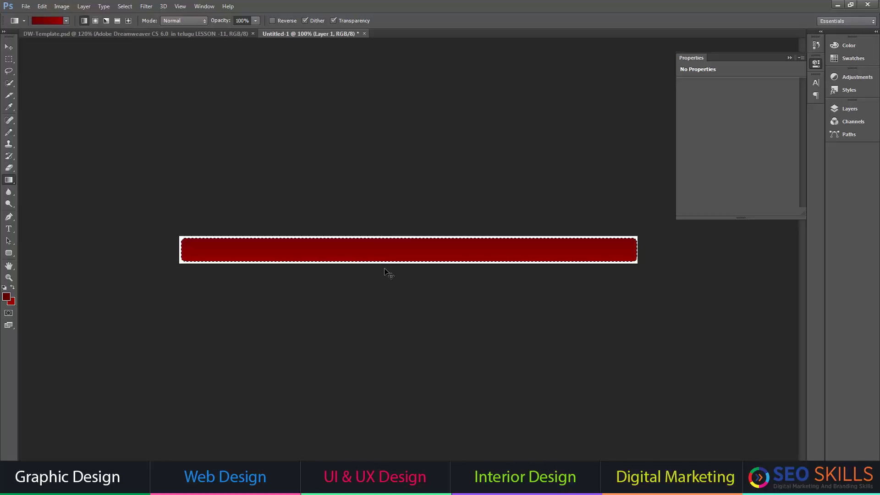
left_click(789, 58)
- Divide the canvas slice vertically into 6 evenly spaced slices across
left_click(9, 95)
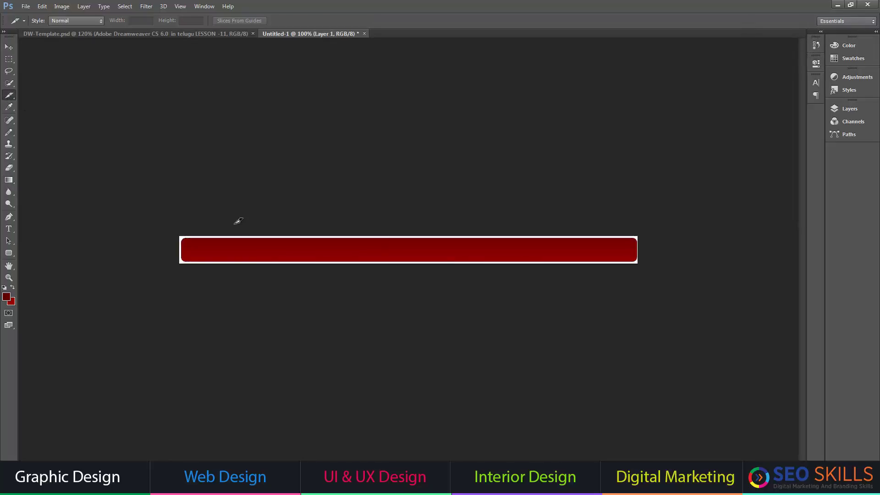
right_click(233, 241)
left_click(267, 301)
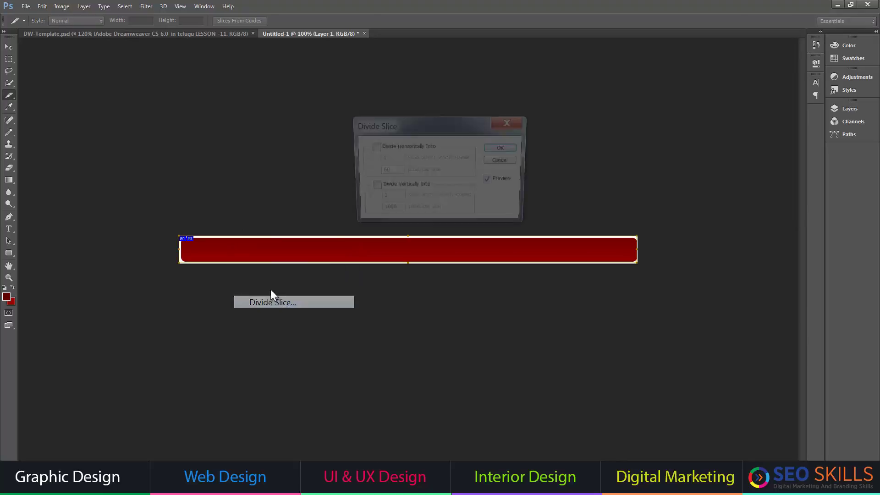
left_click(390, 191)
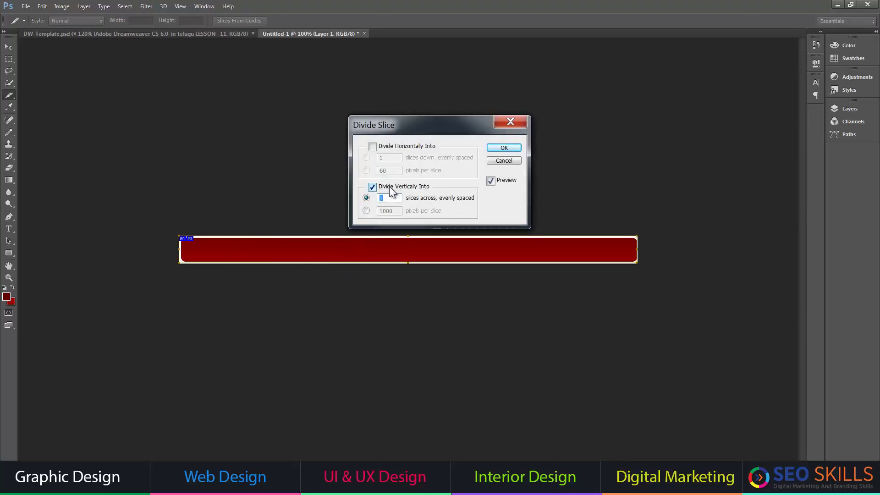
type("6")
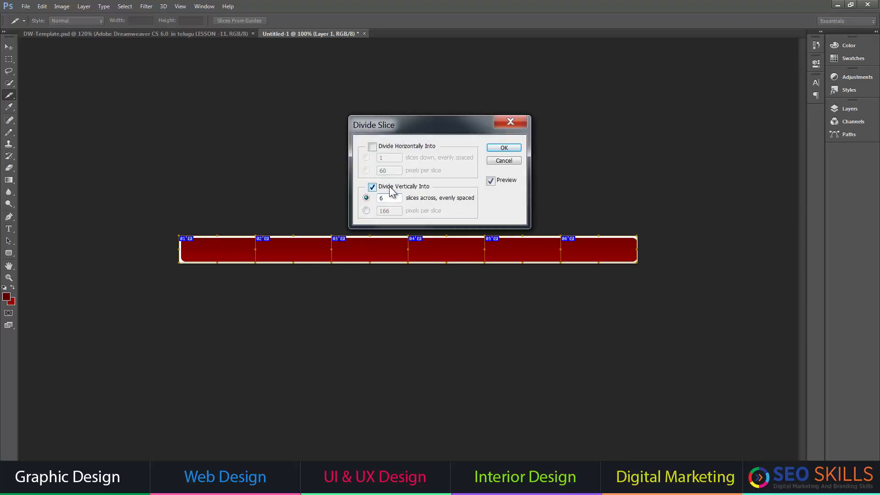
left_click(504, 147)
- Select a single-pixel column at each of the five boundaries between the slices, adding them to one selection
key("ctrl+plus")
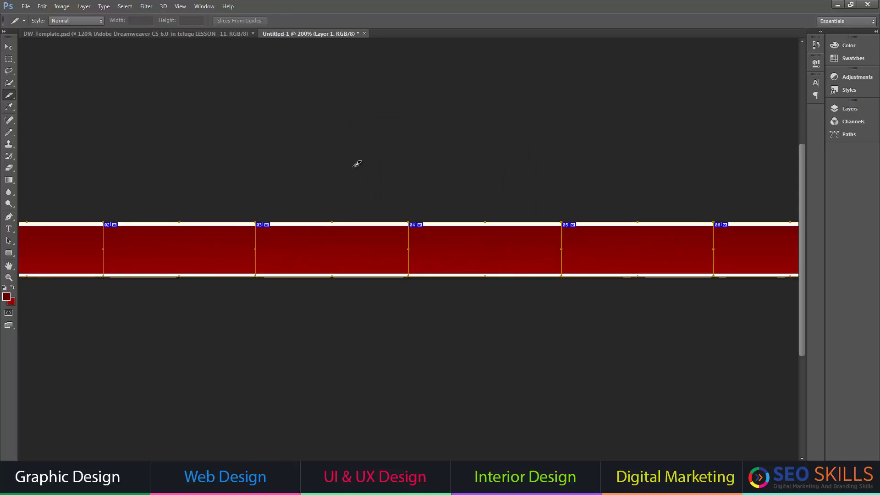
left_click_drag(96, 174, 143, 171)
left_click_drag(9, 59, 32, 83)
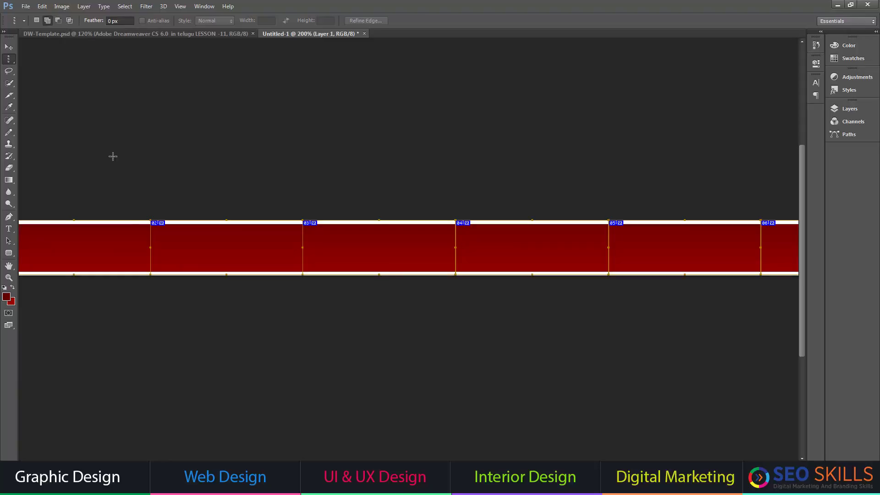
left_click(151, 248)
left_click(302, 254)
left_click(456, 250)
left_click(608, 258)
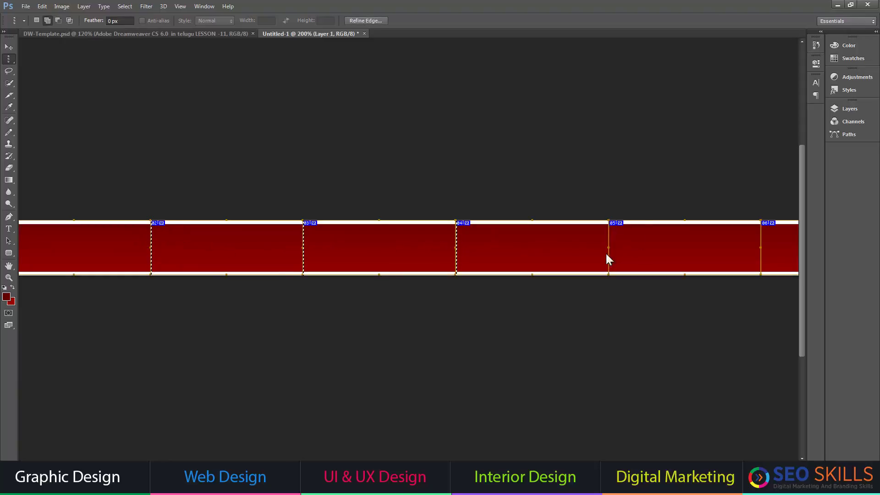
left_click(762, 249)
left_click_drag(762, 250, 667, 257)
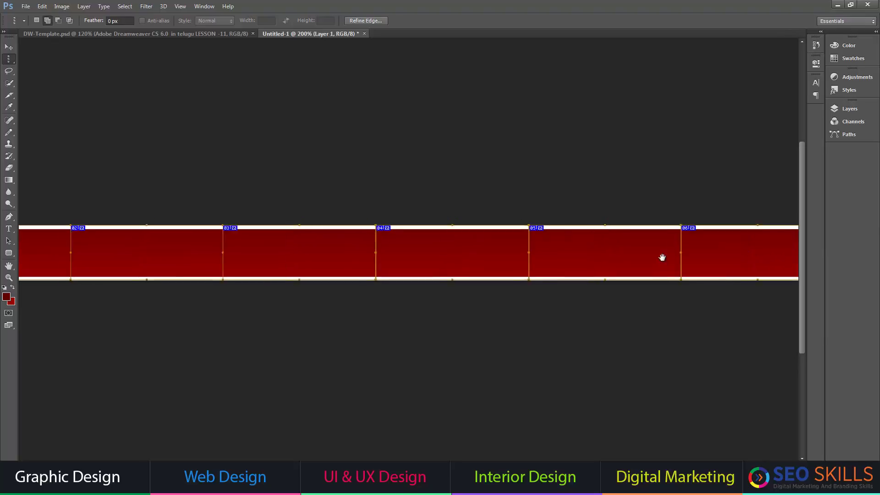
- Fill the column selections with white on a new layer above the red bar and deselect
left_click(850, 108)
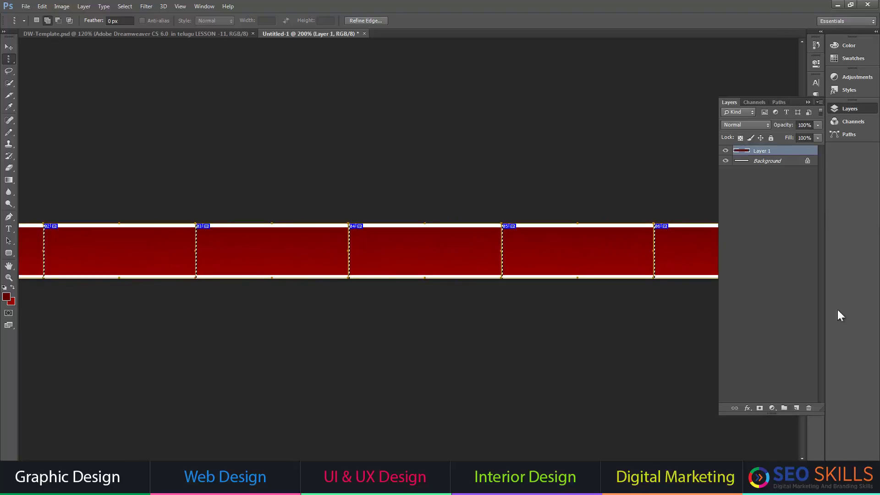
left_click(796, 408)
key("d")
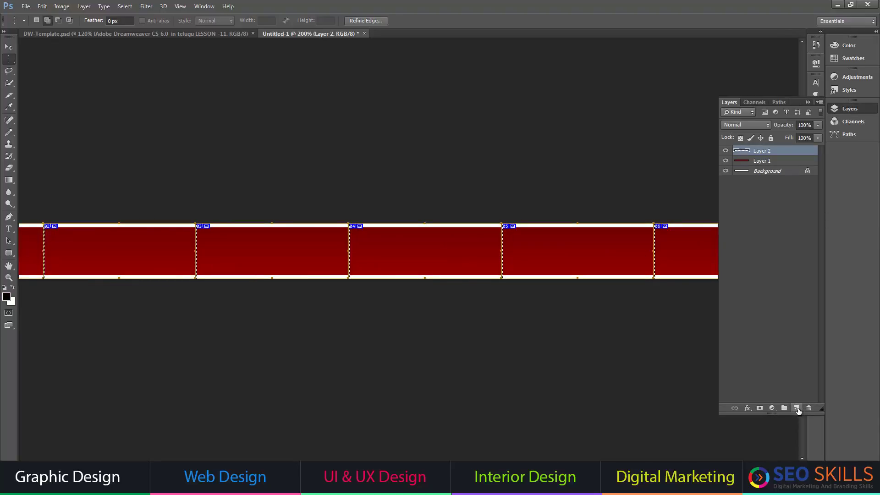
key("ctrl+BackSpace")
key("ctrl+d")
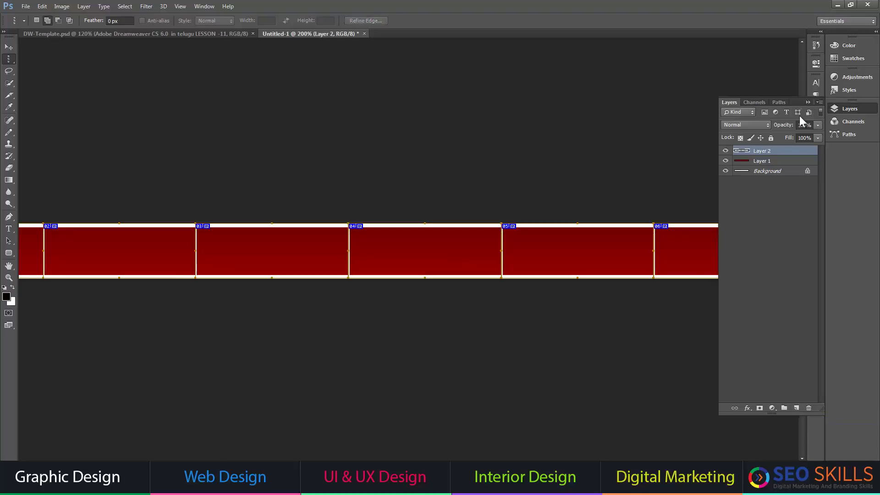
left_click(809, 102)
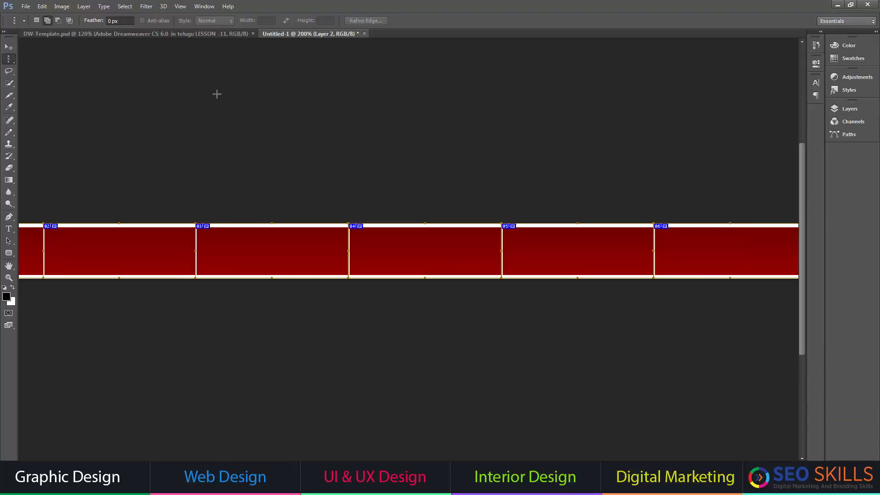
- Clear all the slices from the document
left_click(181, 6)
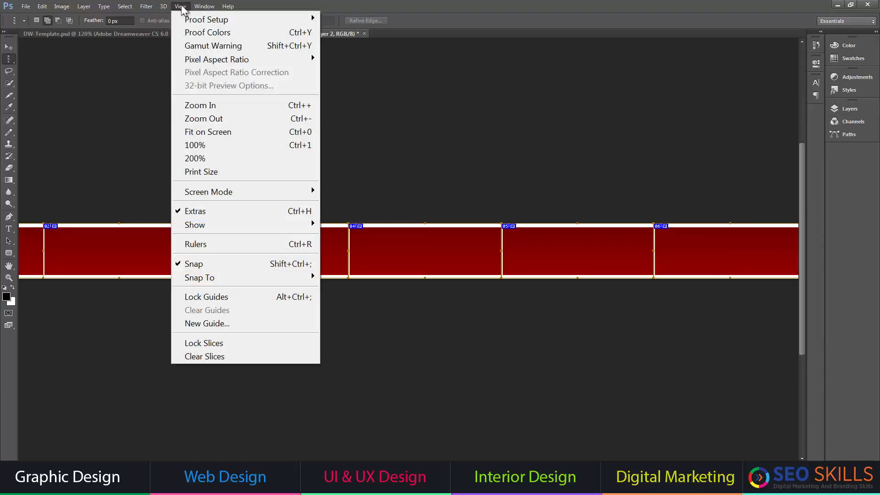
left_click(219, 355)
left_click_drag(145, 257, 173, 255)
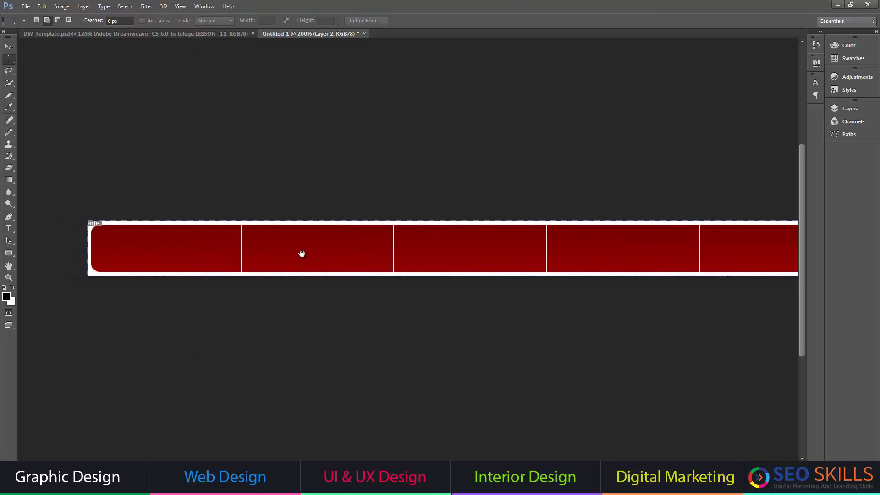
- Add the text "Home" at 36 pt in the second cell of the red bar
key("t")
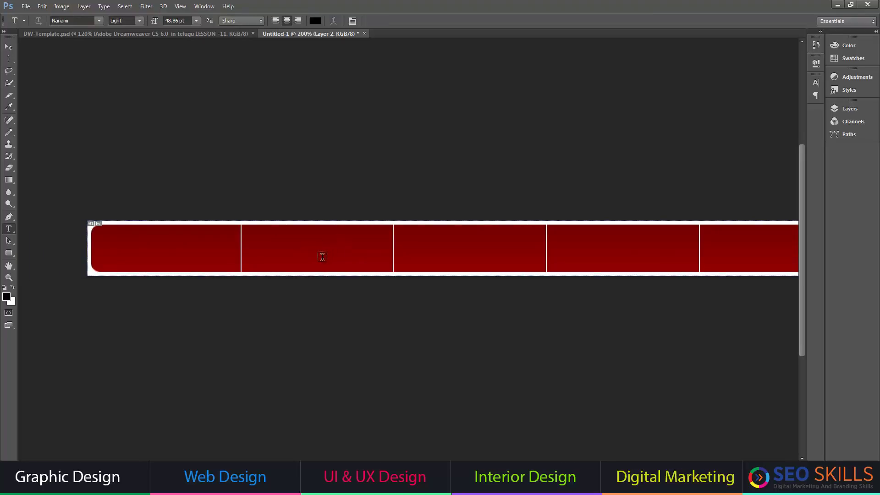
left_click(196, 21)
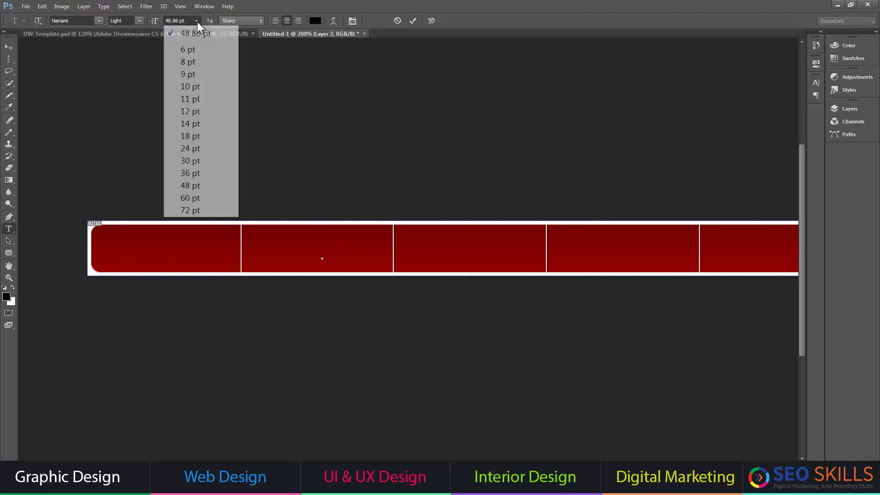
left_click(189, 173)
type("Home")
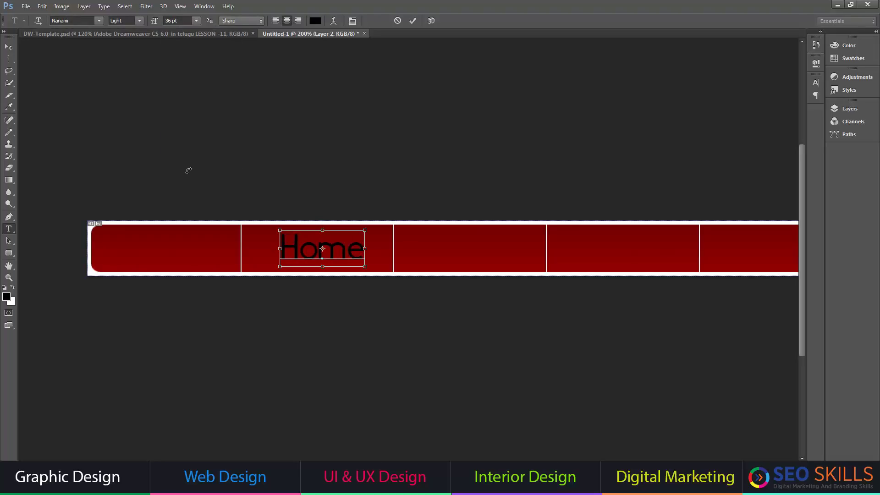
- Set the size of the "Home" text to 24 pt
key("ctrl+a")
left_click(196, 21)
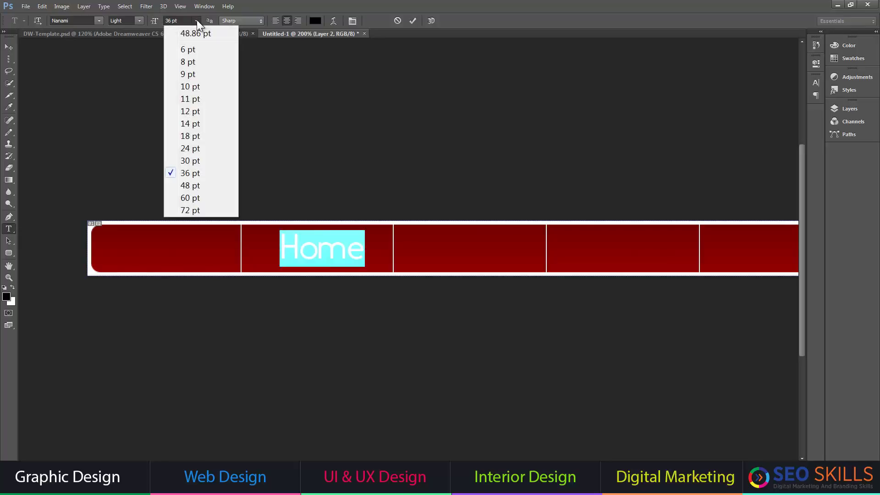
left_click(190, 148)
left_click(7, 48)
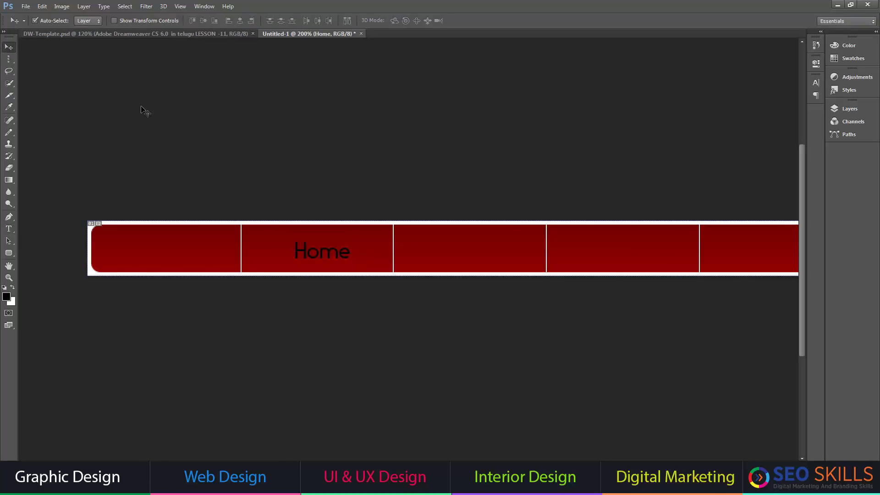
- Place the white "Home" label in the first cell, duplicate it into the second cell and change the copy's text to "AboutUs"
mouse_move(319, 258)
left_mouse_down()
mouse_move(163, 255)
mouse_move(314, 255)
left_mouse_up()
key("t")
double_click(314, 248)
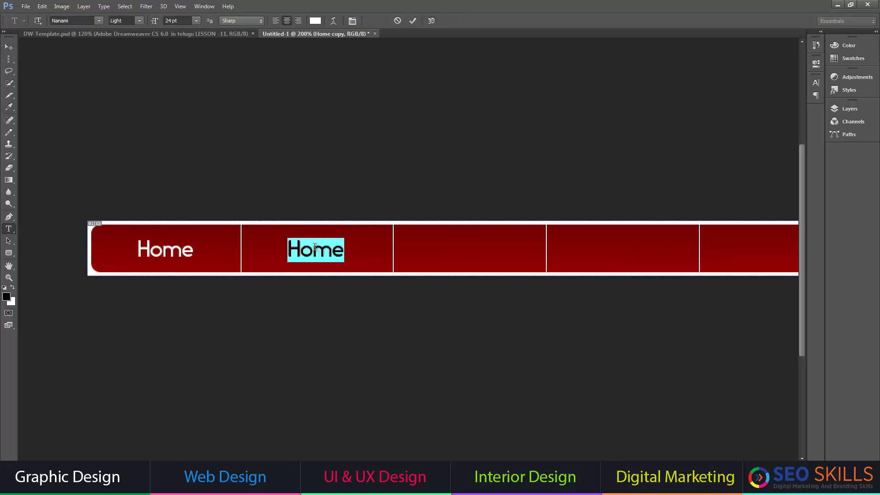
type("AboutUs")
key("ctrl+Return")
- Duplicate the "AboutUs" label into the third cell and change the copy's text to "Gallry"
key("v")
left_click_drag(321, 252, 460, 223)
key("ctrl+z")
left_click_drag(355, 258, 503, 233)
key("t")
double_click(472, 247)
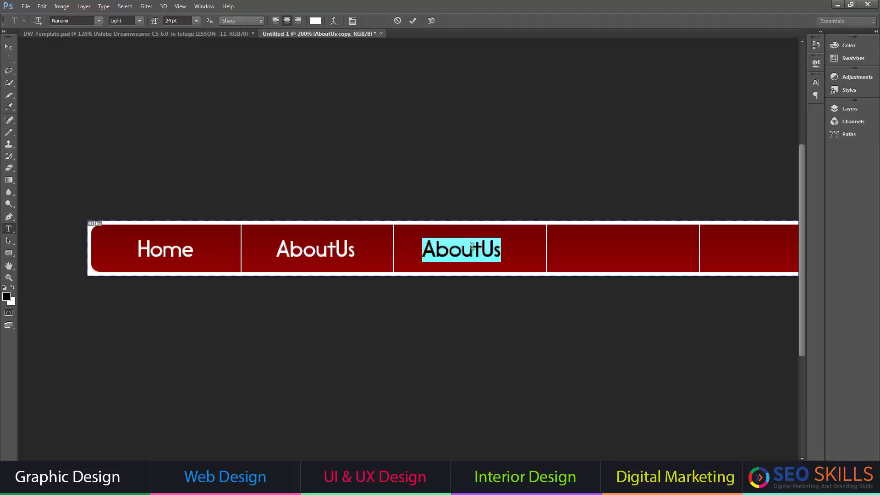
type("Gallry")
key("ctrl+Return")
- Duplicate the "Gallry" label into the fourth cell and change the copy's text to "Products"
left_click(5, 49)
left_click_drag(371, 111, 275, 121)
left_click_drag(365, 268, 518, 266)
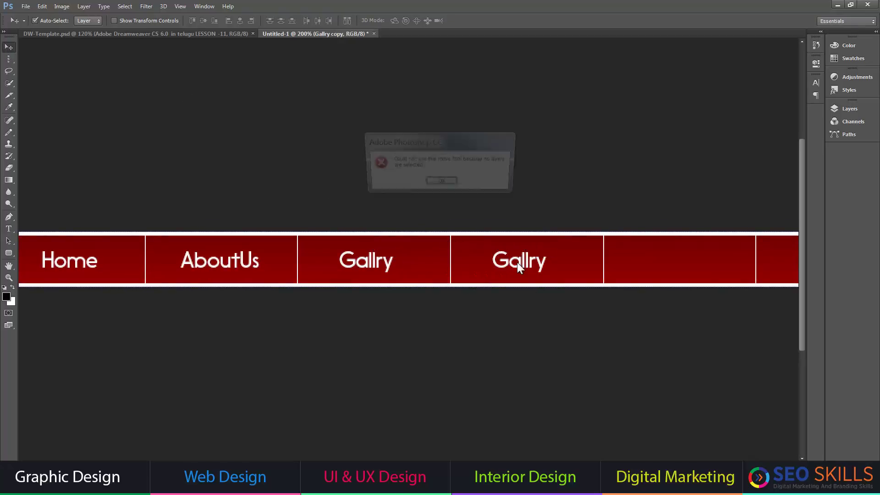
left_click(441, 183)
key("t")
double_click(515, 265)
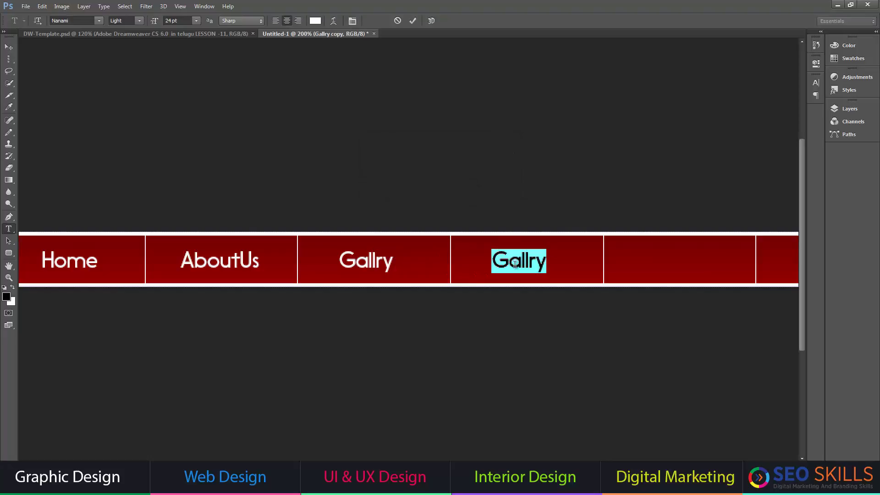
type("Products")
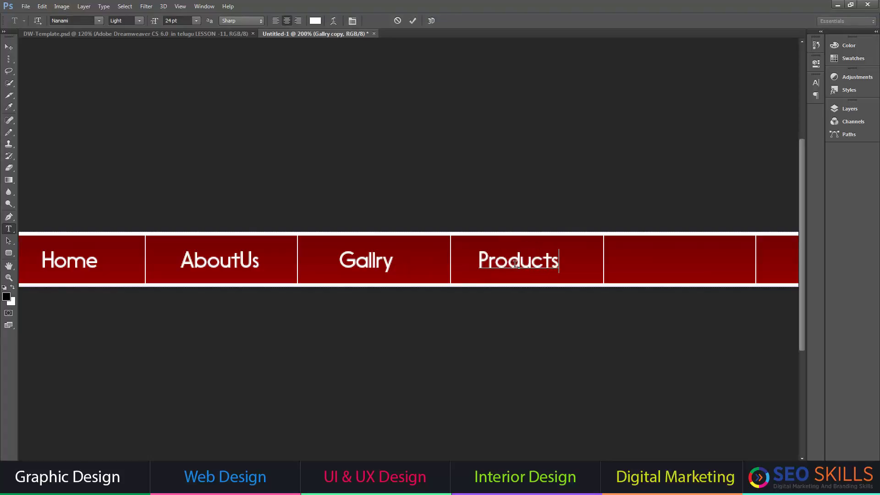
key("ctrl+Return")
- Duplicate the "Products" label into the fifth cell and change the copy's text to "Locations"
key("v")
left_click_drag(515, 264, 682, 266)
key("t")
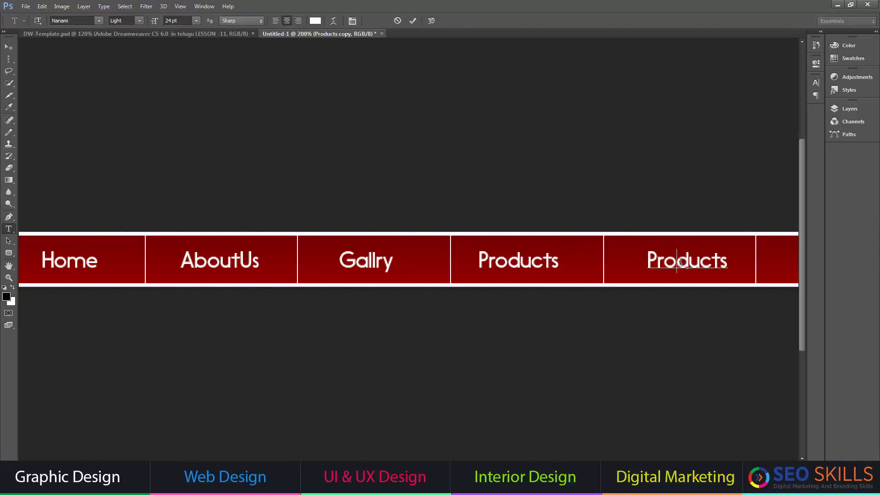
double_click(682, 262)
type("Locations")
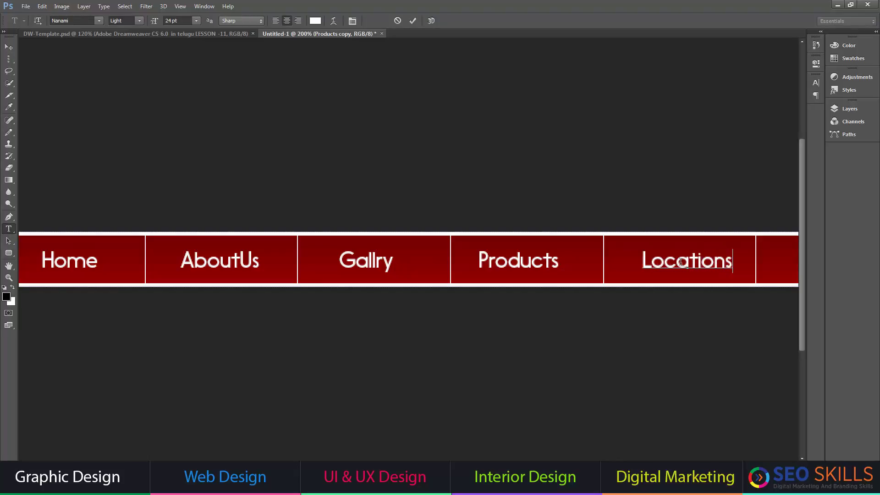
key("ctrl+Return")
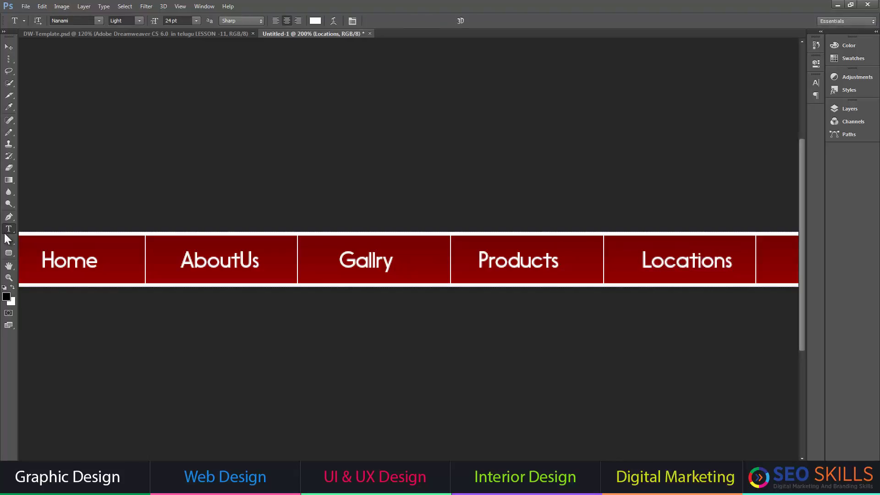
- Duplicate the "Locations" label into the last cell and change the copy's text to "ContactUs"
left_click(10, 46)
left_click_drag(513, 149, 352, 160)
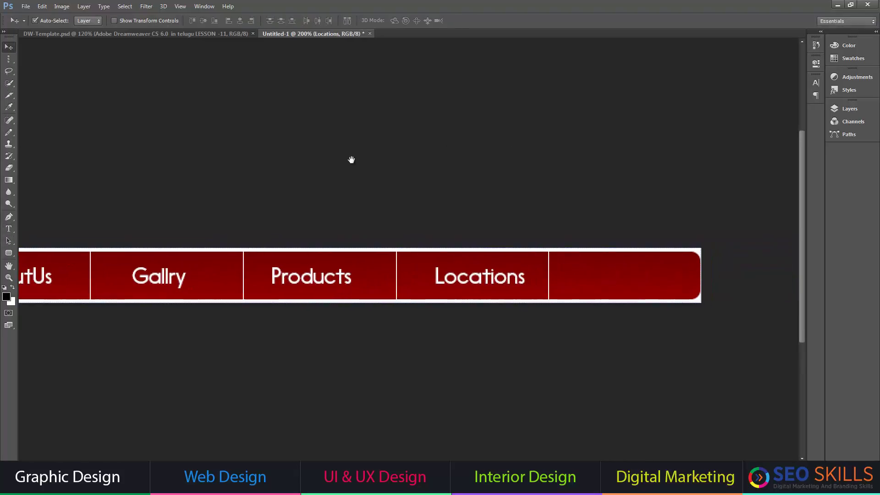
left_click_drag(477, 282, 612, 278)
double_click(615, 281)
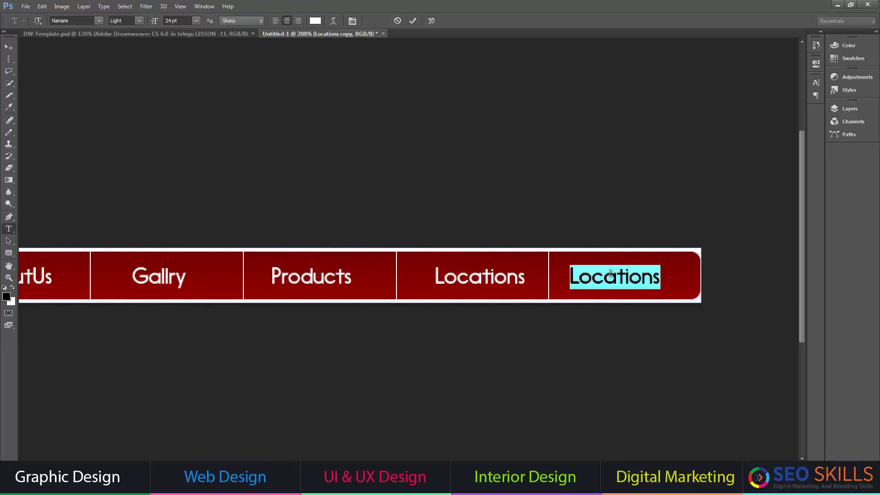
type("Contact")
key("BackSpace")
type("Us")
left_click(9, 47)
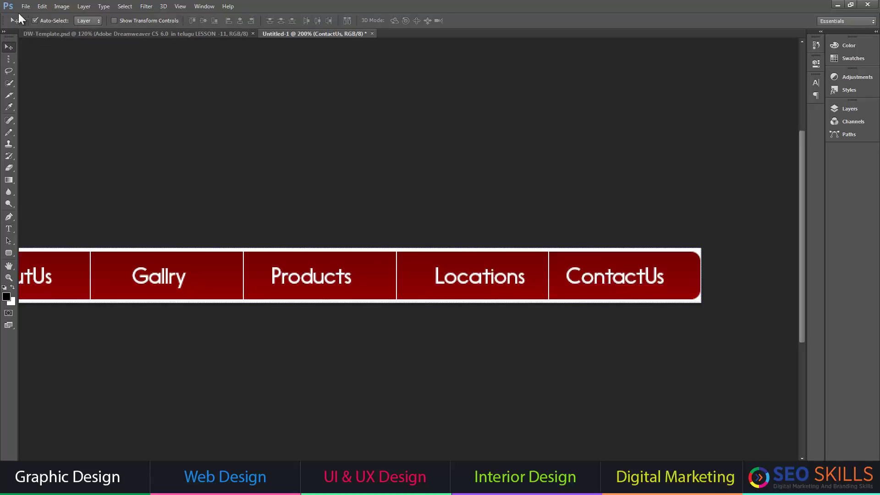
- Save the navigation bar as a JPEG named "Navigation" in the mysite_seoskills images folder on the Desktop, at quality 12 (Maximum)
left_click(25, 7)
left_click(41, 172)
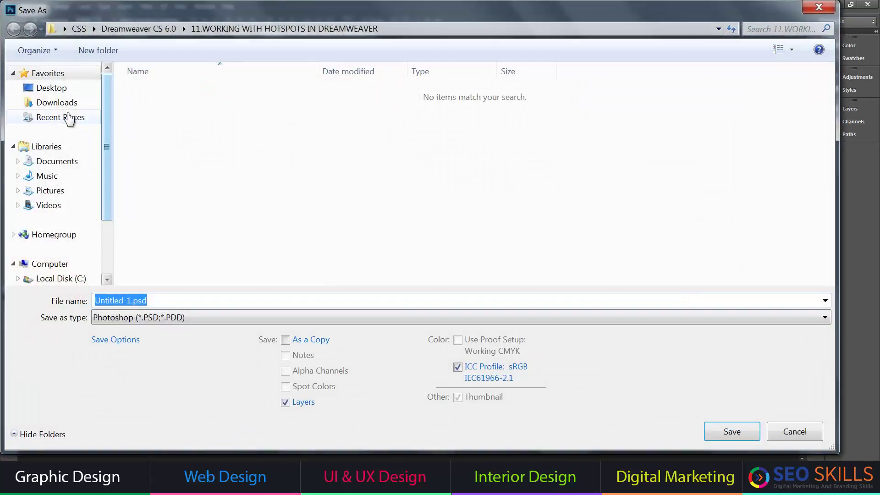
left_click(48, 87)
double_click(506, 136)
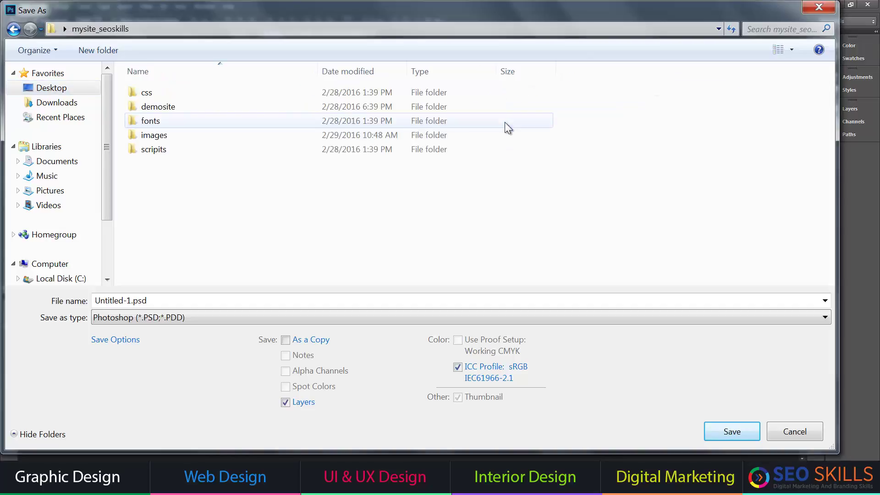
double_click(169, 134)
left_click(185, 317)
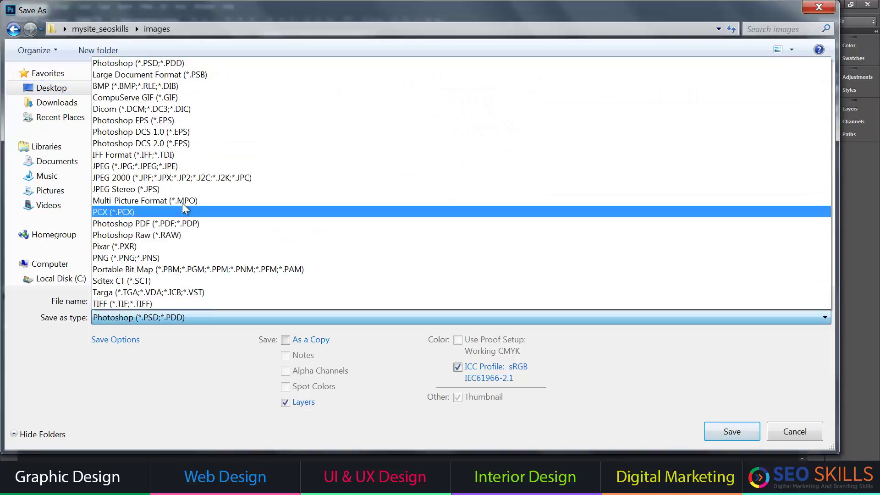
left_click(182, 155)
triple_click(173, 298)
type("Navigatio")
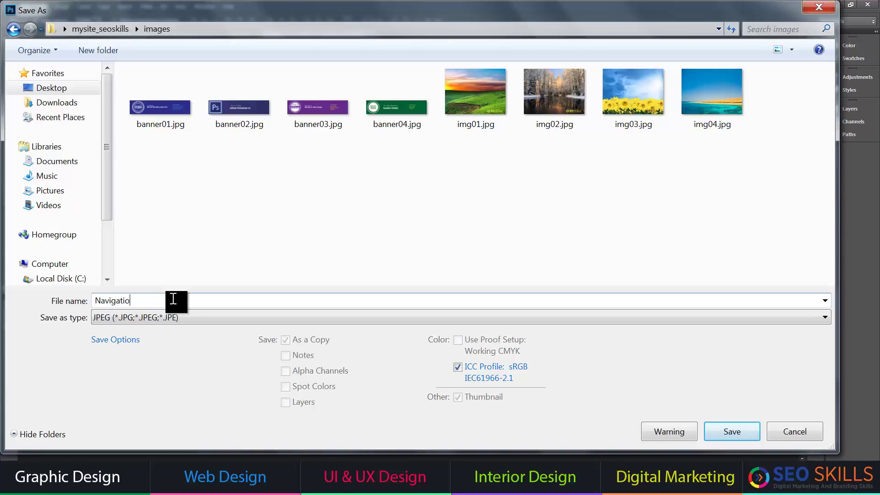
type("n")
key("Return")
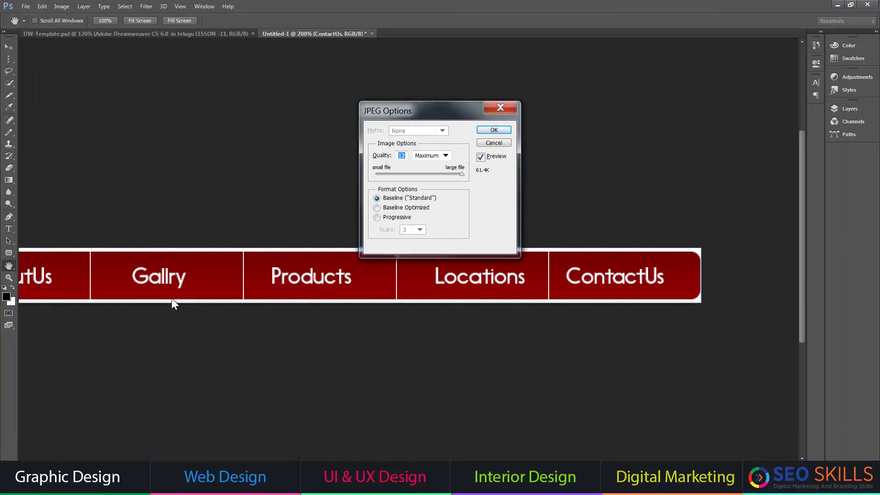
key("Return")
- Switch to Dreamweaver and insert the Navigation.jpg image on a new line below the horizontal rule
key("alt+Tab")
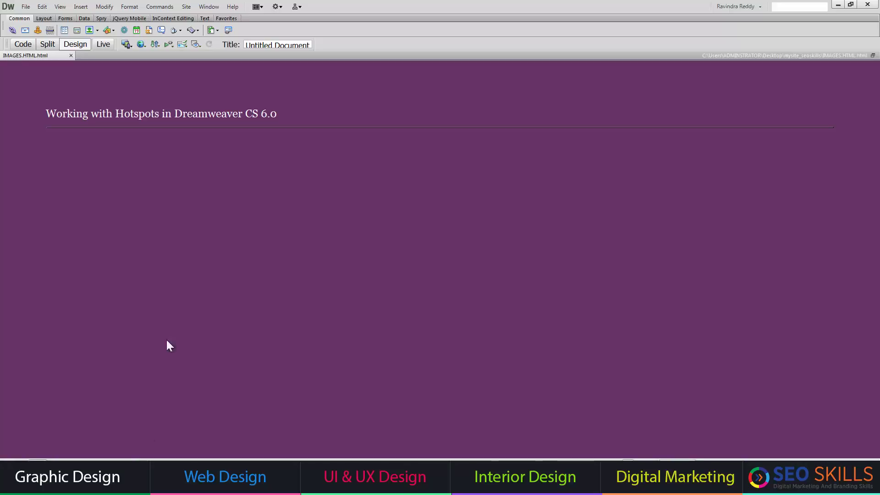
left_click(836, 129)
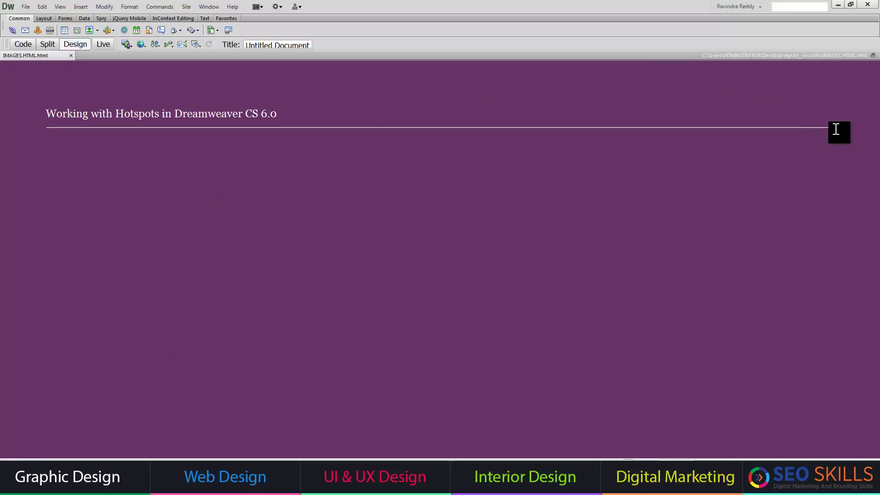
key("Return")
left_click(81, 6)
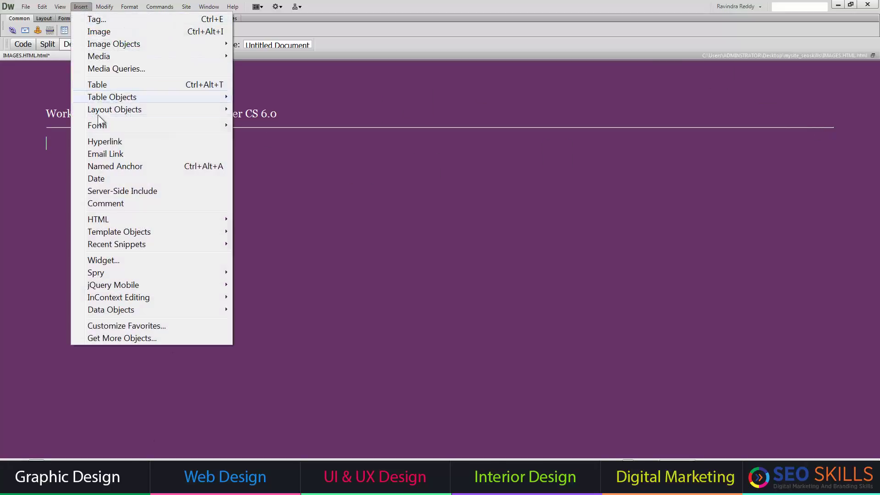
left_click(98, 31)
left_click(313, 197)
scroll(321, 193, "down", 3)
left_click(355, 209)
left_click(473, 270)
left_click(539, 199)
left_click(162, 218)
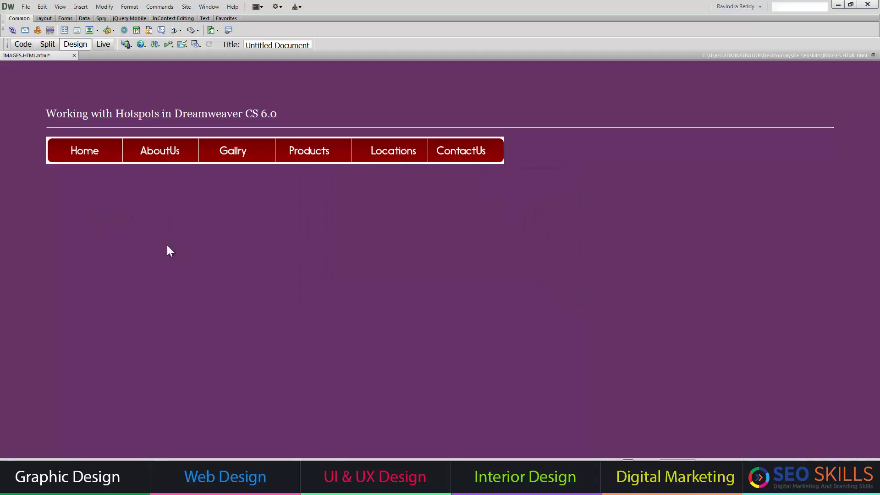
- Open the page properties and copy the background color code #636
right_click(167, 244)
left_click(209, 457)
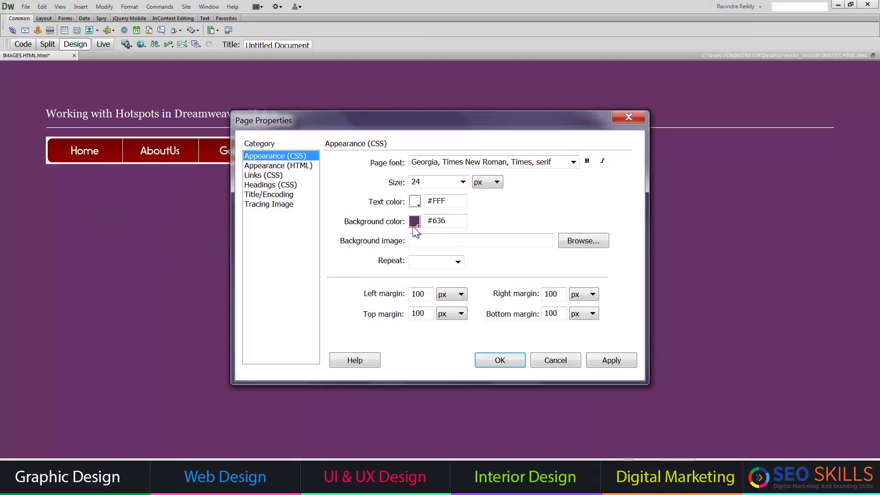
double_click(440, 221)
right_click(443, 221)
left_click(468, 258)
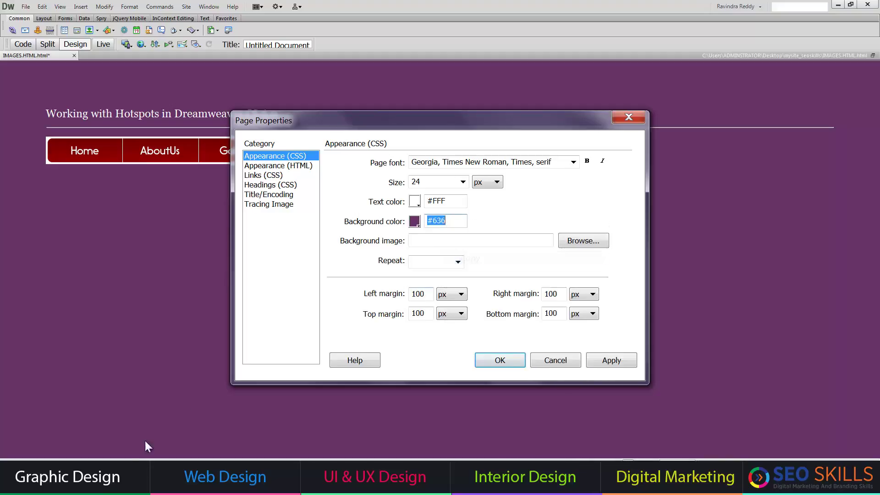
- Switch to Photoshop and fill the Background layer with the page's purple, color code 636
key("alt+Tab")
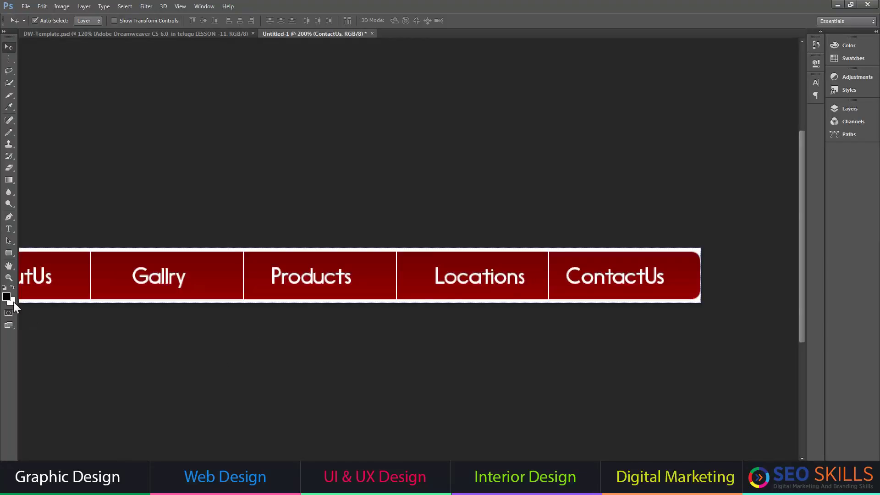
key("F7")
left_click(757, 235)
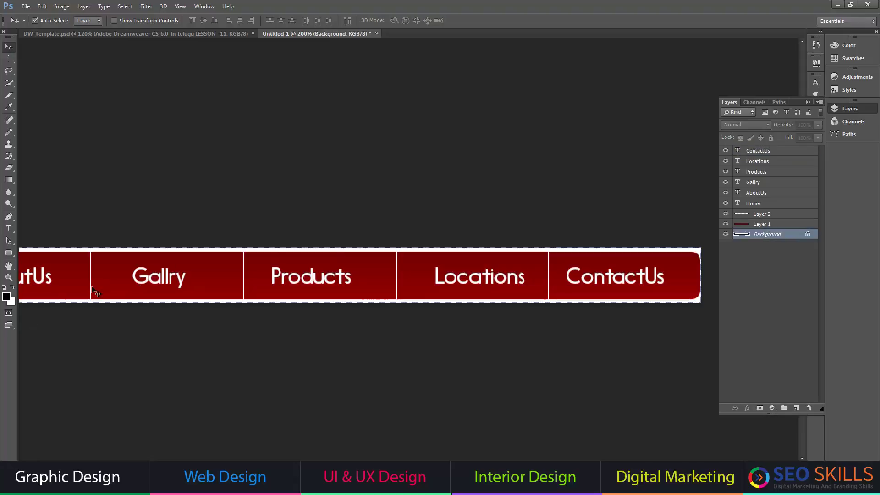
left_click(6, 297)
double_click(178, 409)
type("636")
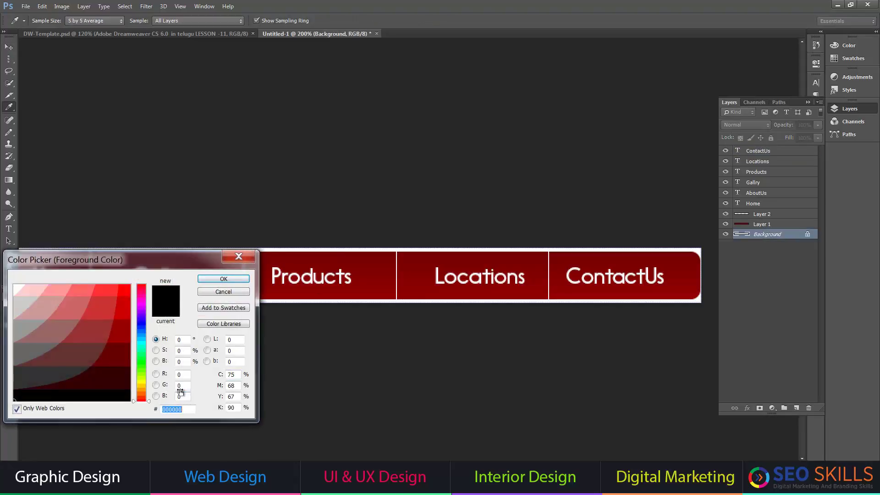
left_click(224, 279)
key("v")
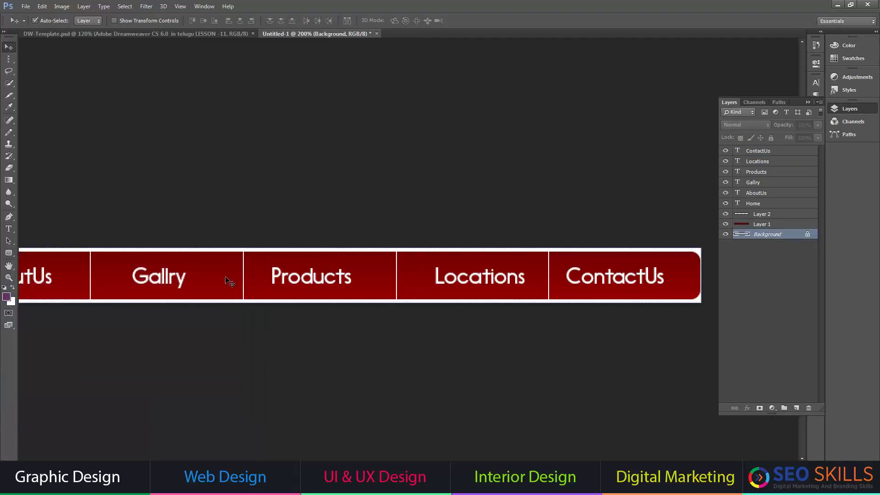
key("alt+BackSpace")
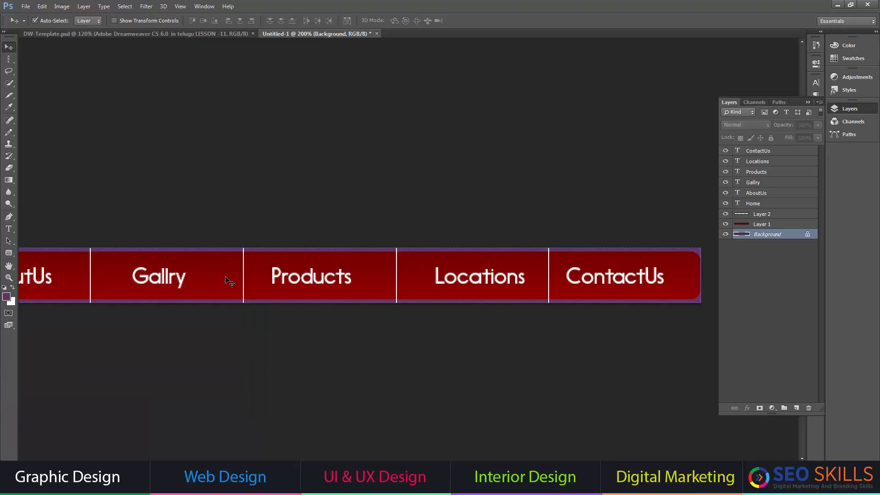
- Save the recolored navigation bar as a JPEG, replacing Navigation.jpg in the images folder, at quality 12 (Maximum)
left_click(25, 7)
left_click(44, 170)
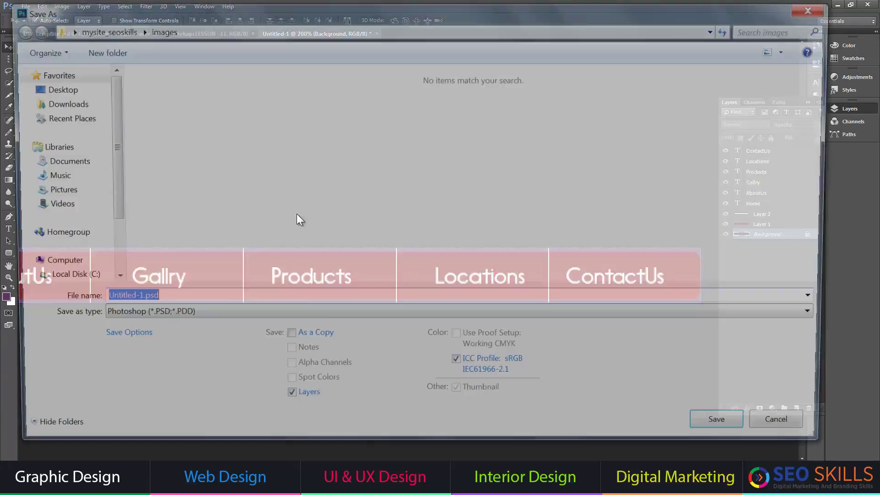
left_click(145, 320)
left_click(136, 166)
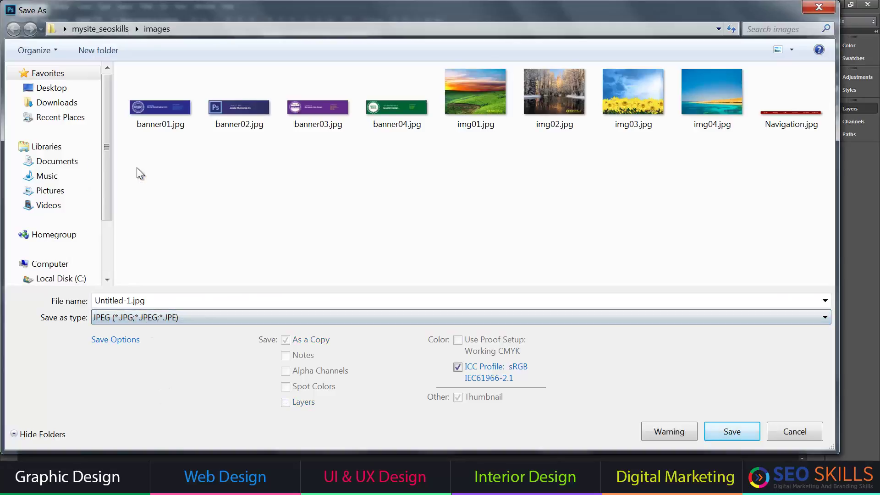
double_click(787, 114)
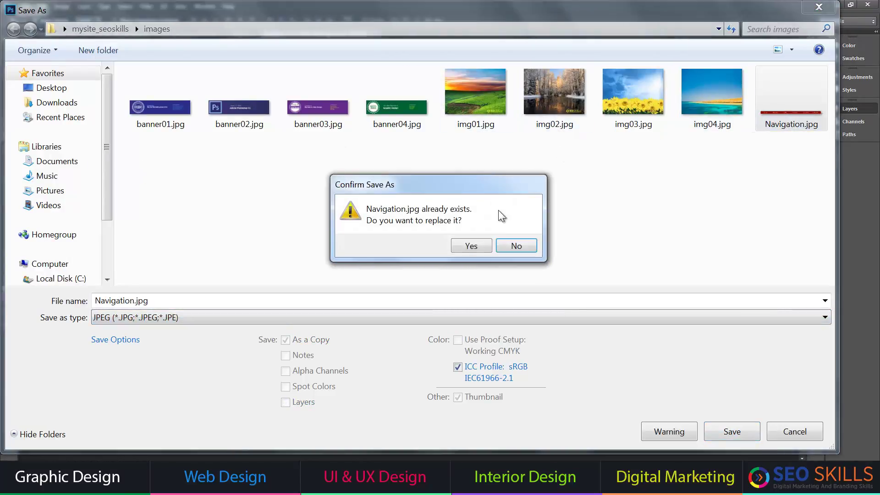
left_click(477, 247)
left_click(489, 132)
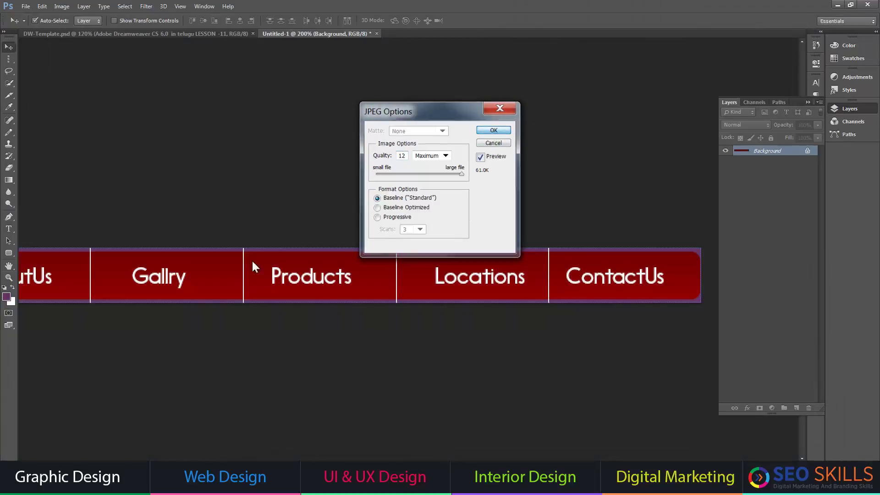
- Switch back to Dreamweaver and accept the page properties
key("alt+Tab")
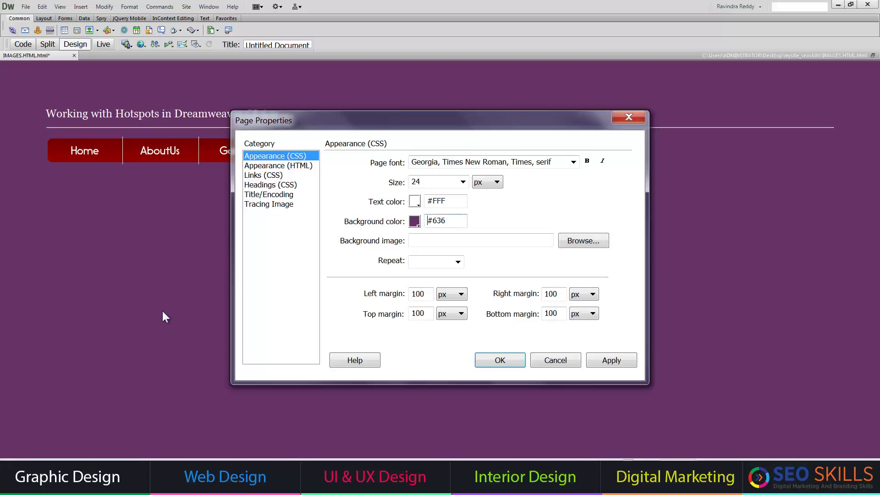
left_click(505, 361)
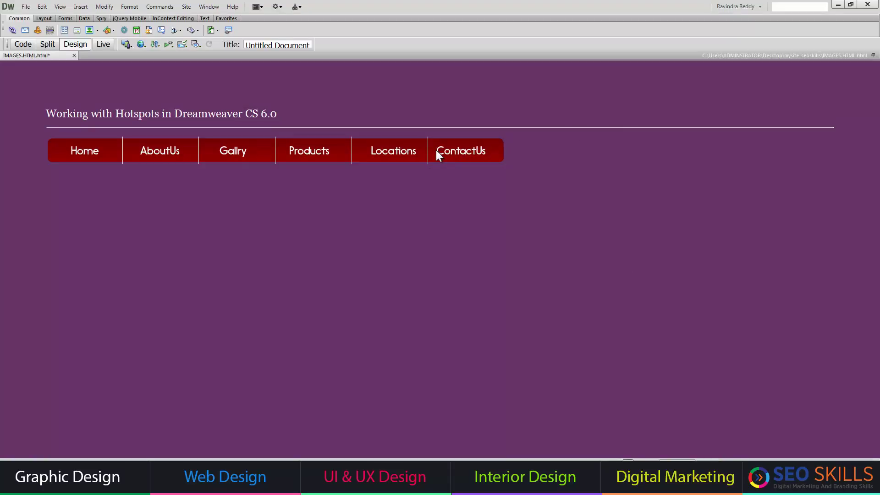
- Switch to Photoshop and load the outline of the red bar on Layer 1 as a selection
key("F7")
key("F7")
key("alt+Tab")
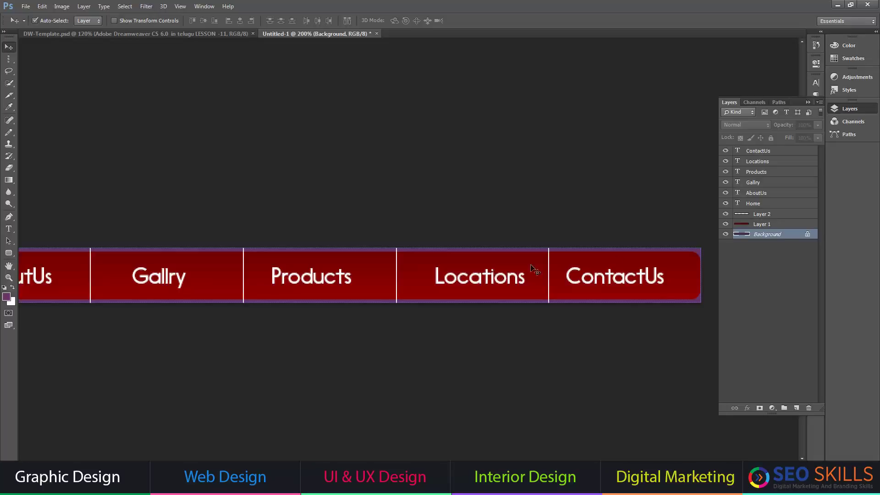
left_click(745, 224, "shift")
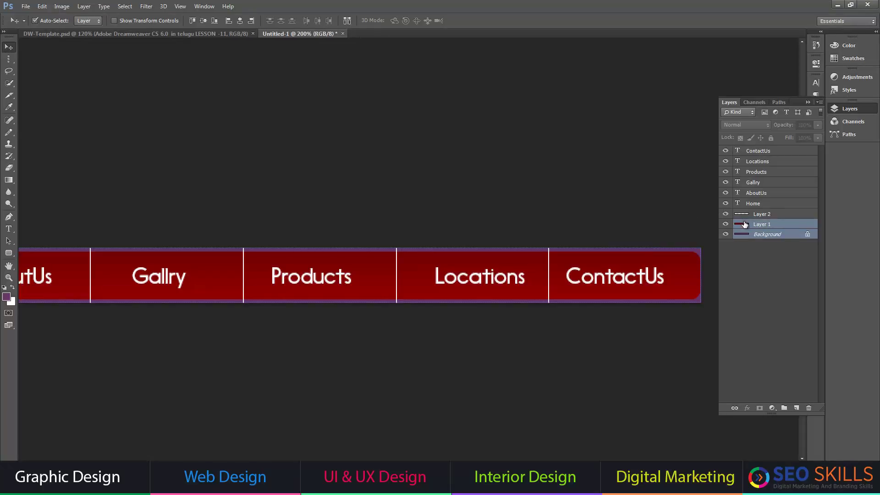
left_click(741, 226)
left_click(742, 227, "ctrl")
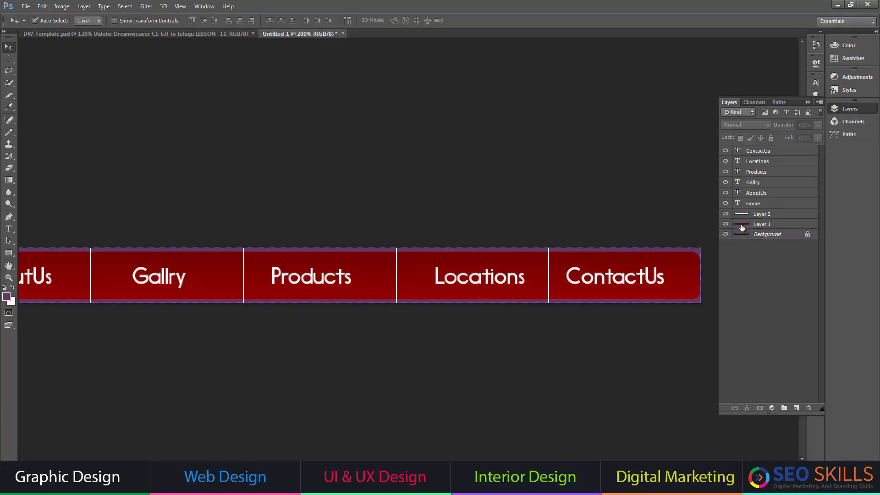
left_click(742, 226)
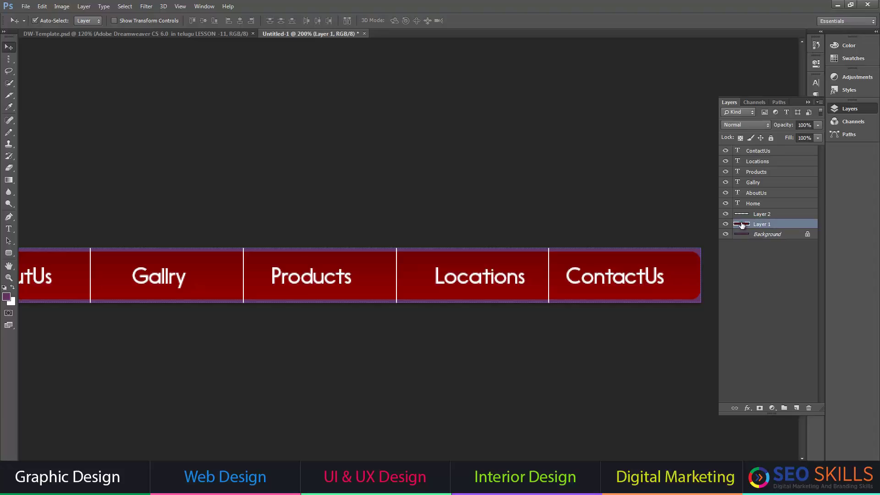
left_click(725, 225)
left_click(726, 225)
left_click(744, 226, "ctrl")
- Invert the selection to trim Layer 2's divider lines outside the red bar, and set that layer's opacity to 40%
left_click(762, 214)
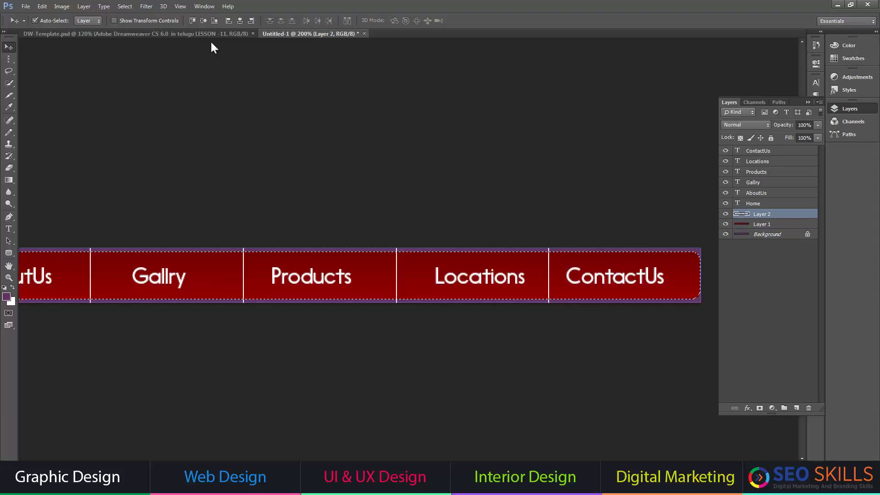
left_click(131, 7)
left_click(133, 57)
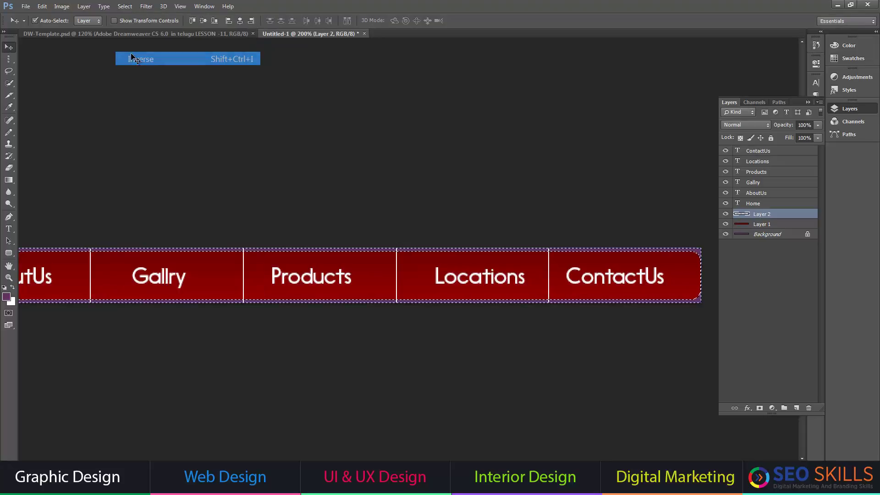
key("alt+BackSpace")
key("ctrl+d")
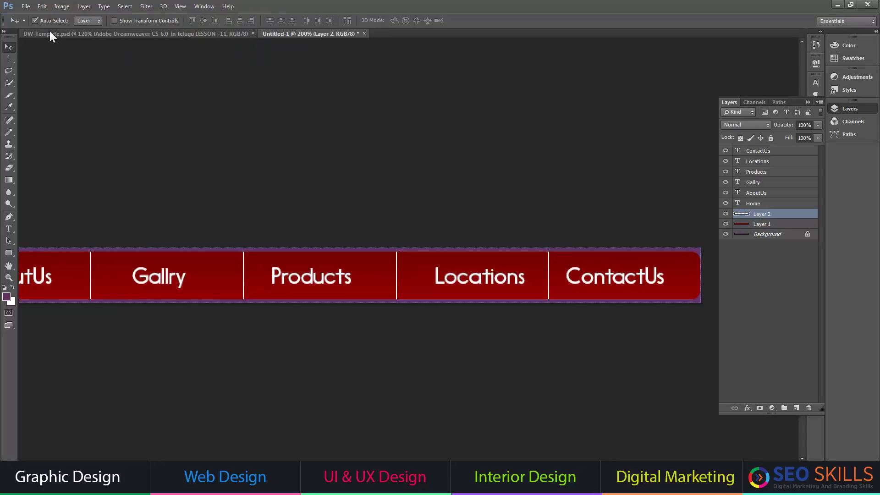
key("4")
- Save the bar as a JPEG over Navigation.jpg in the images folder at quality 12 (Maximum), and return to Dreamweaver
left_click(26, 6)
left_click(59, 170)
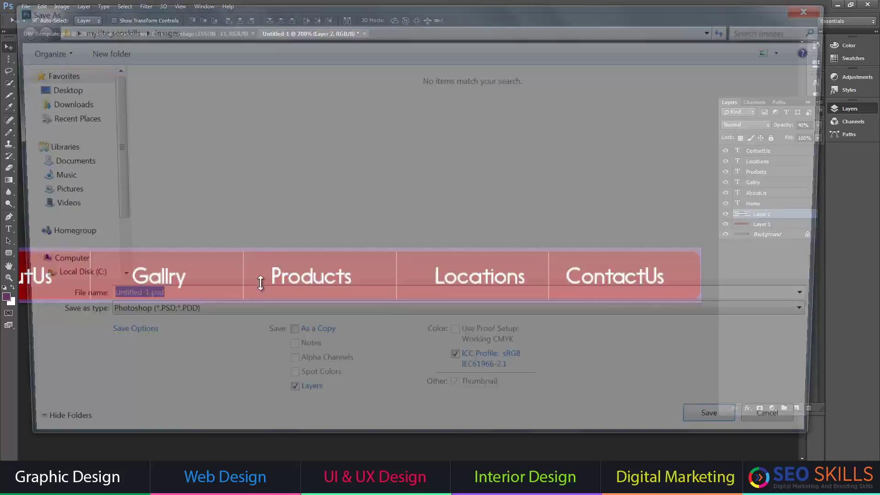
left_click(222, 317)
left_click(136, 171)
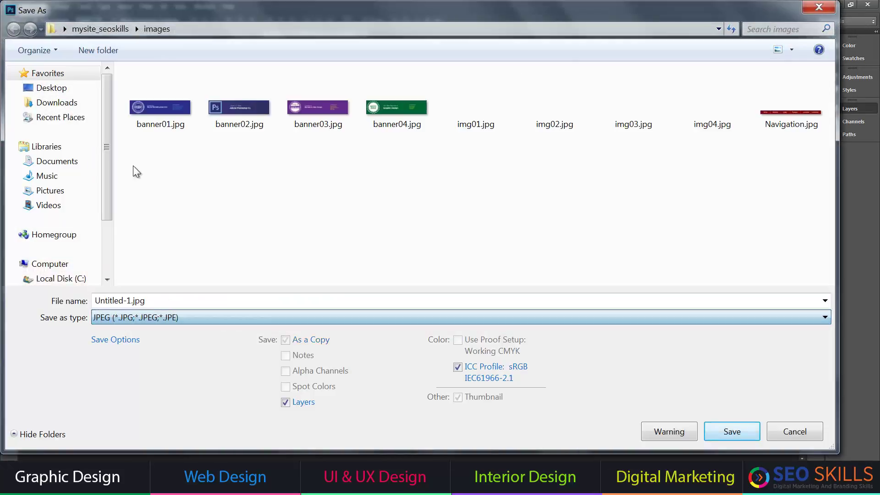
double_click(769, 121)
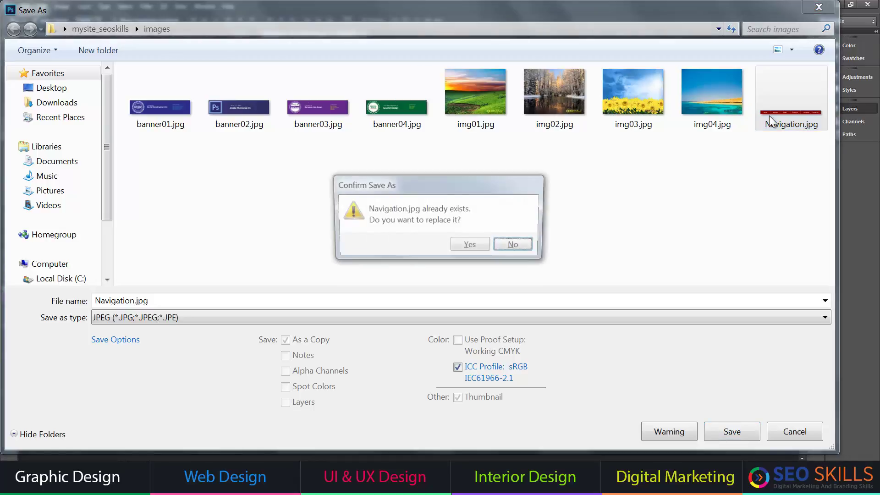
left_click(485, 245)
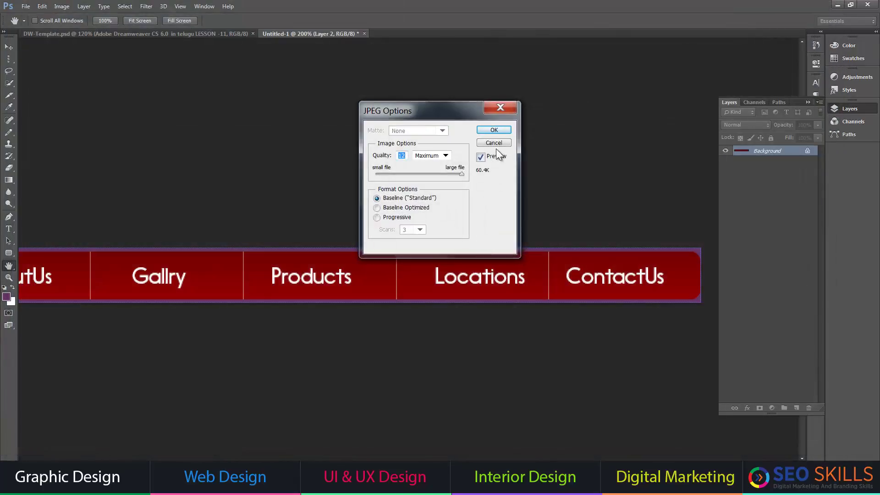
left_click(494, 130)
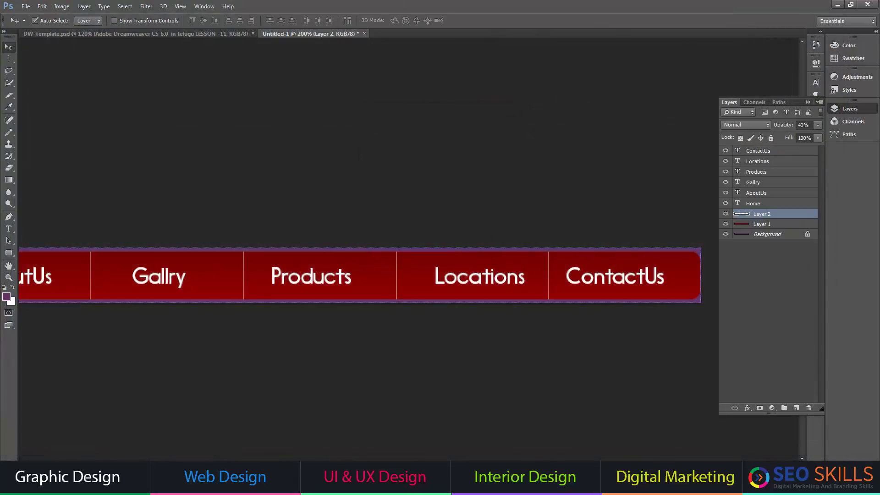
left_click(137, 403)
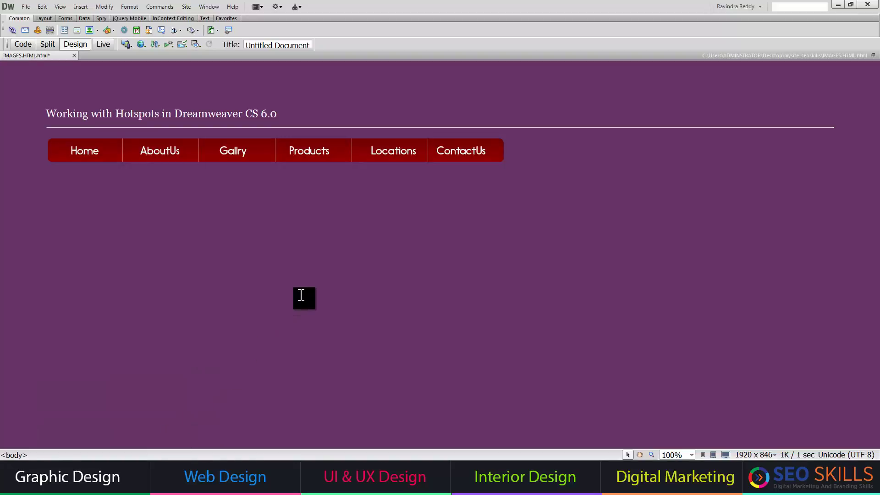
- Link the whole navigation bar image to aboutus.html
left_click(118, 156)
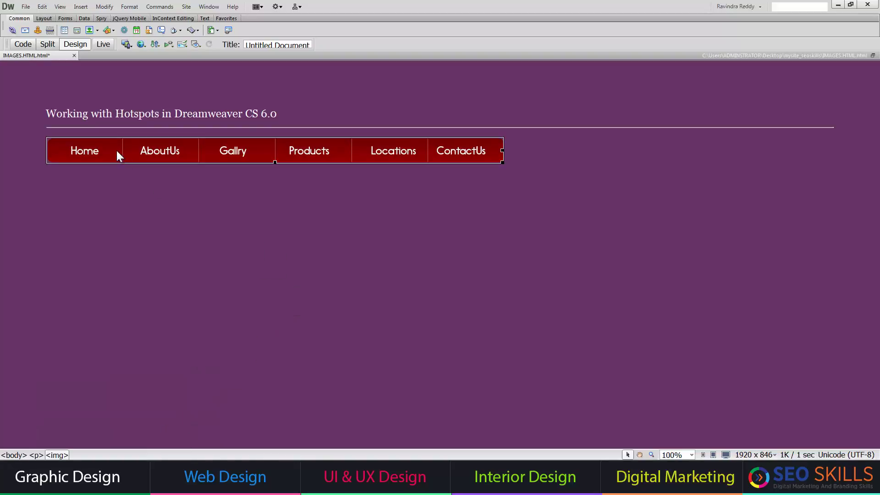
key("ctrl+l")
left_click(244, 210)
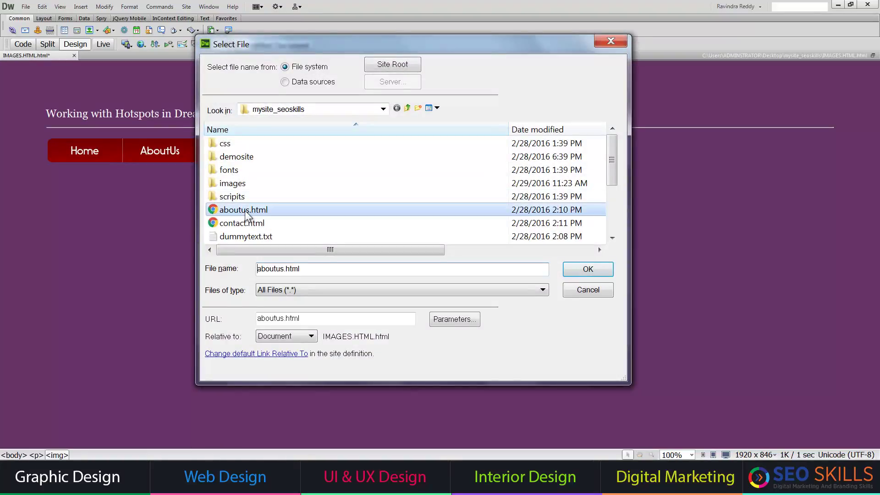
double_click(246, 211)
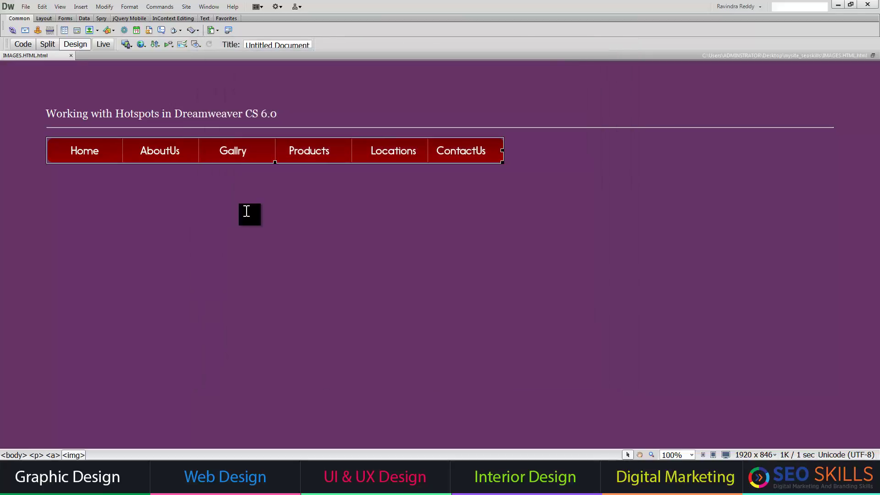
- Preview the page in Chrome and test the link from different parts of the navigation image
key("F12")
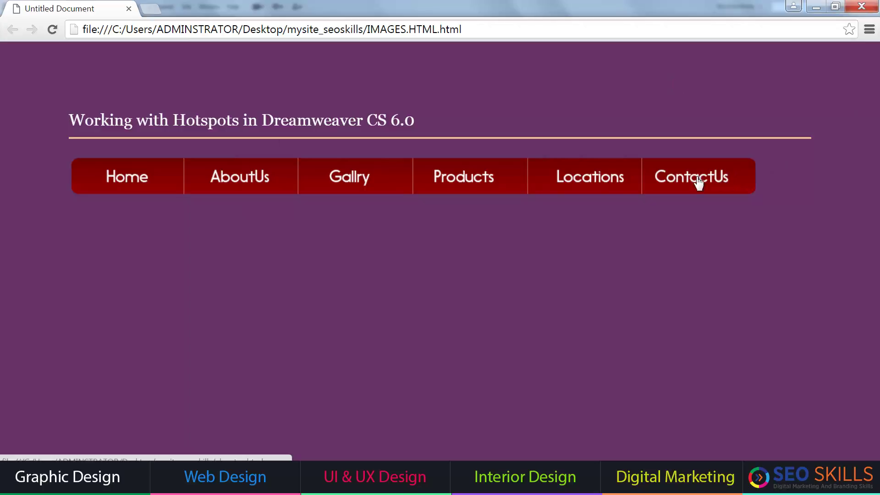
left_click(464, 183)
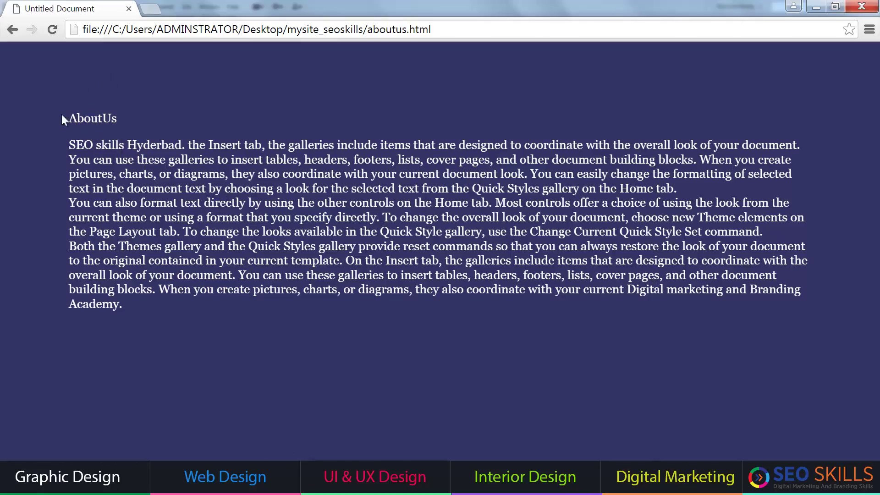
left_click(8, 35)
left_click(172, 180)
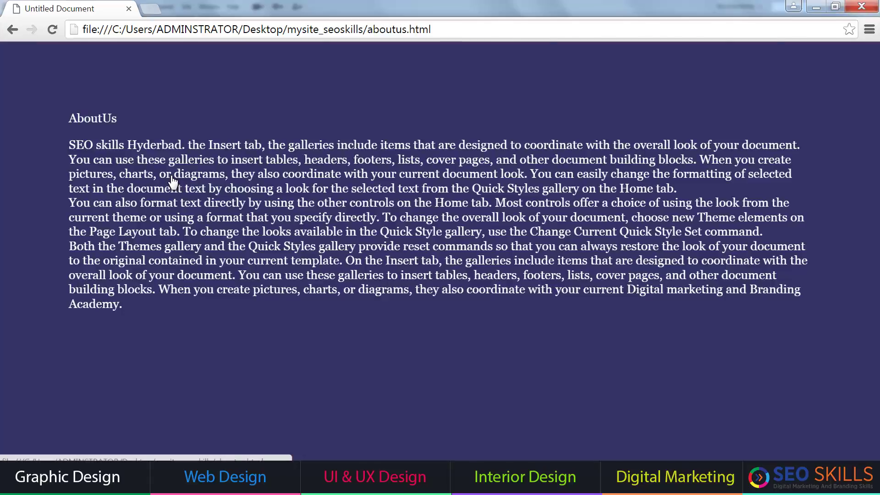
left_click(862, 7)
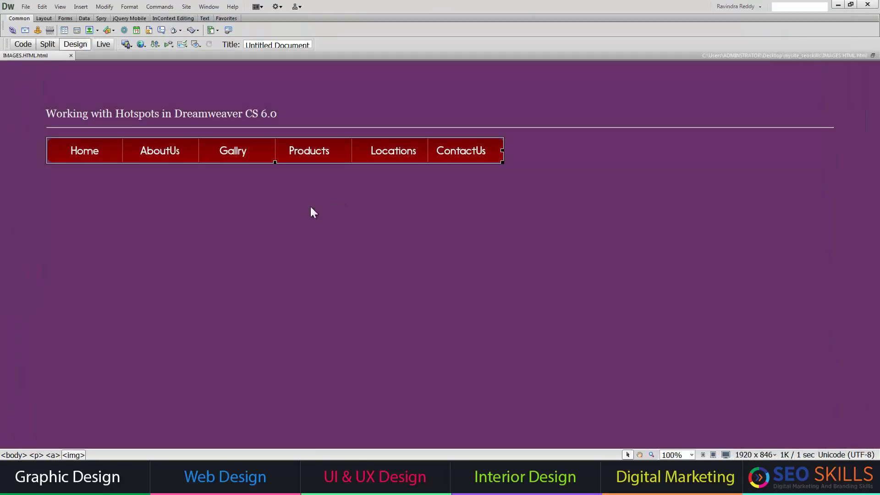
- Show the image's properties, remove its aboutus.html link, and move the properties fully into view
key("ctrl+F3")
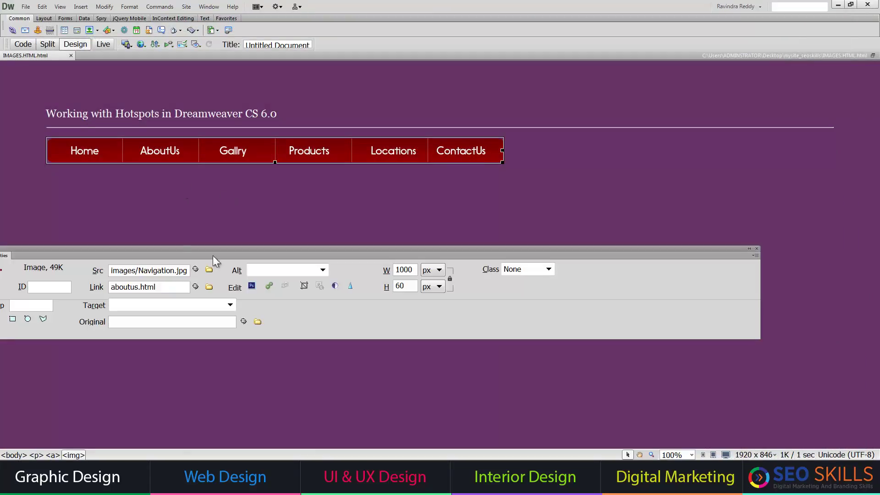
left_click_drag(174, 287, 112, 288)
key("BackSpace")
key("Return")
left_click_drag(86, 247, 220, 279)
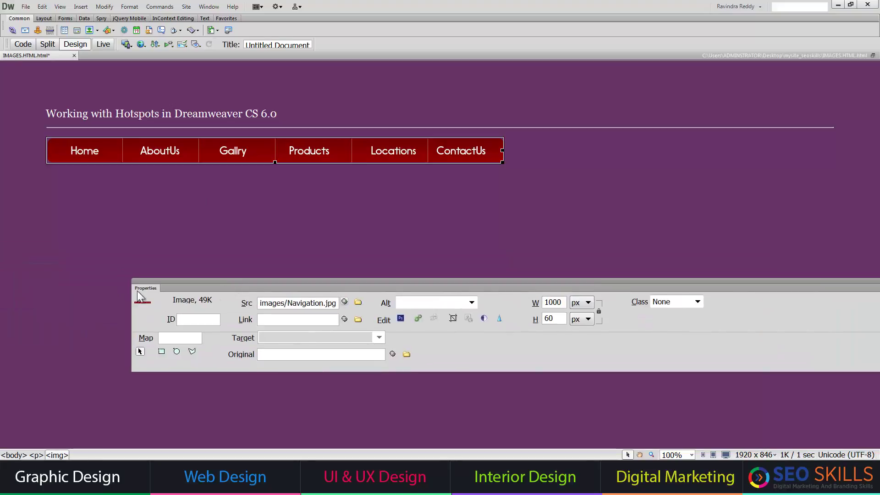
- Draw a rectangular hotspot covering the Home item of the navigation image
left_click(111, 163)
left_click(106, 154)
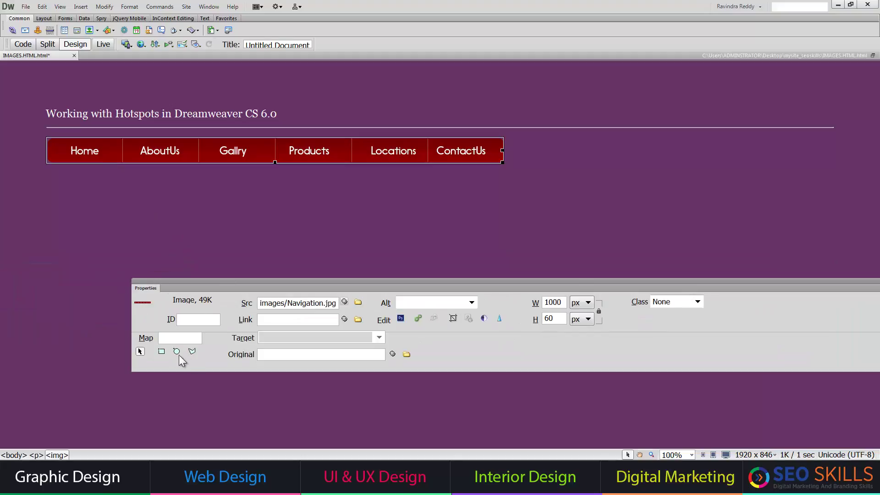
left_click(161, 351)
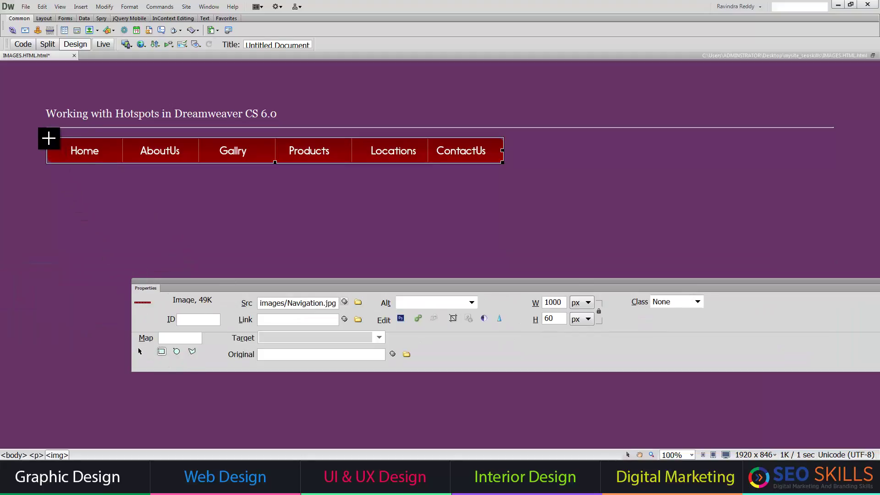
left_click_drag(49, 141, 122, 163)
left_click(539, 277)
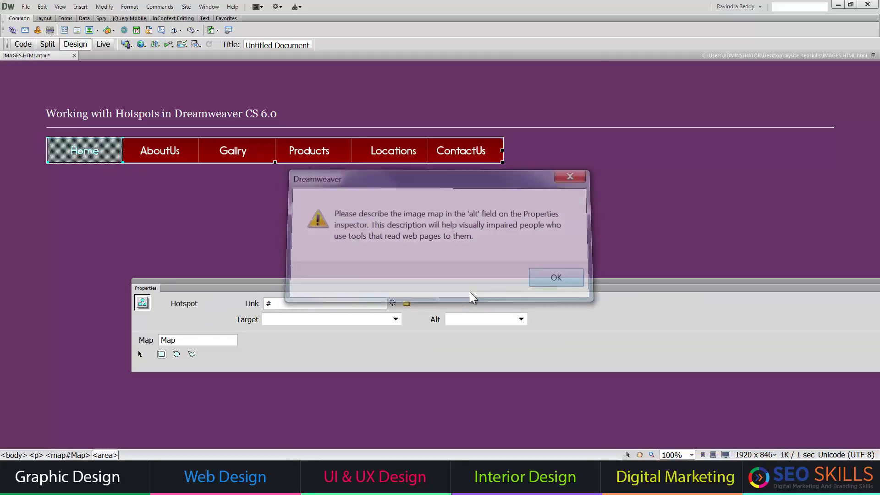
- Link the Home hotspot to aboutus.html in the mysite_seoskills folder
left_click(407, 303)
left_click(244, 210)
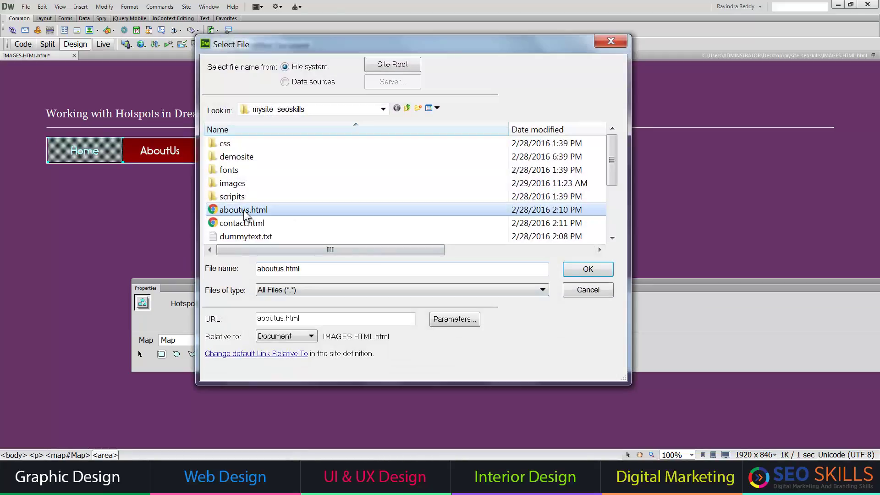
double_click(244, 210)
- Duplicate the Home hotspot and place the copy over the AboutUs item
left_click(141, 354)
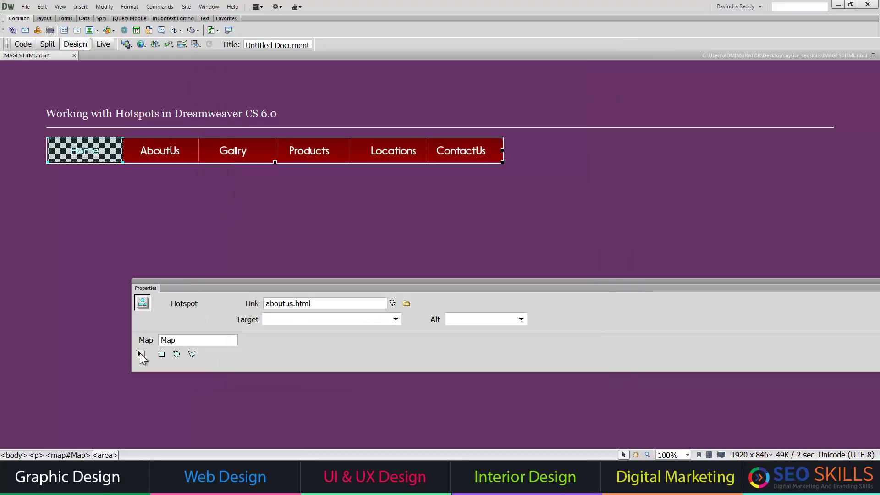
left_click(154, 136, "alt")
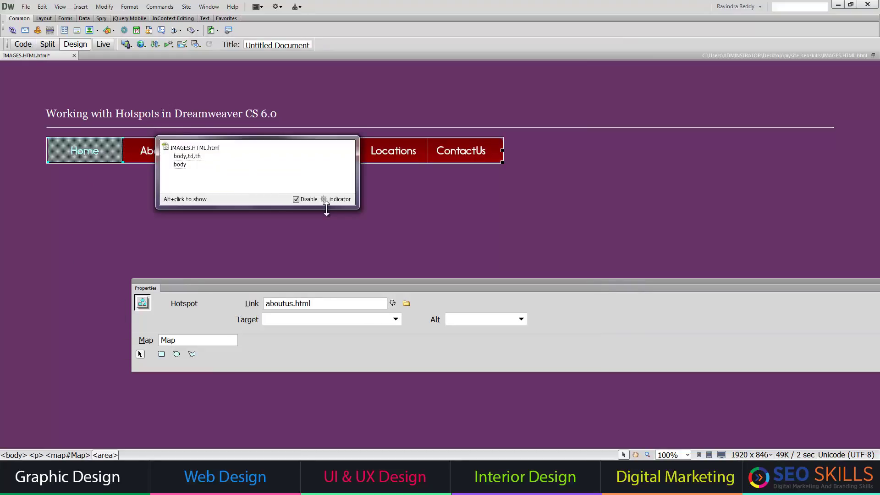
left_click(299, 211)
left_click(115, 158)
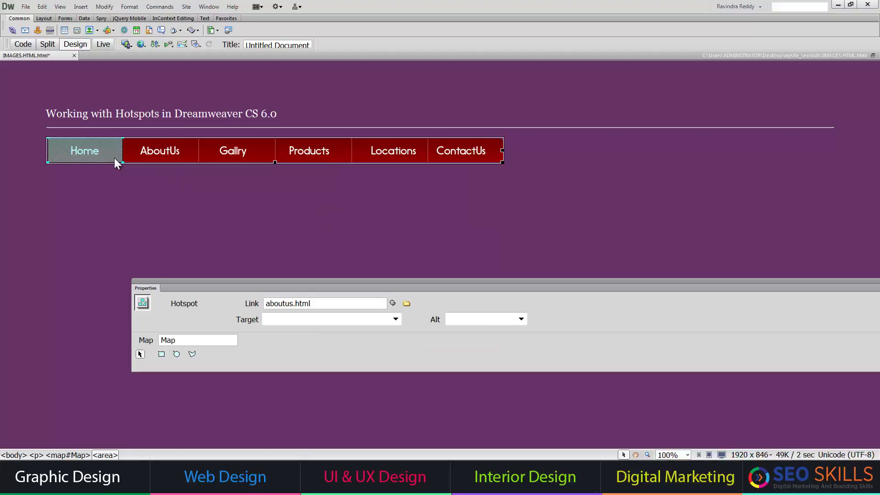
left_click_drag(102, 156, 177, 157)
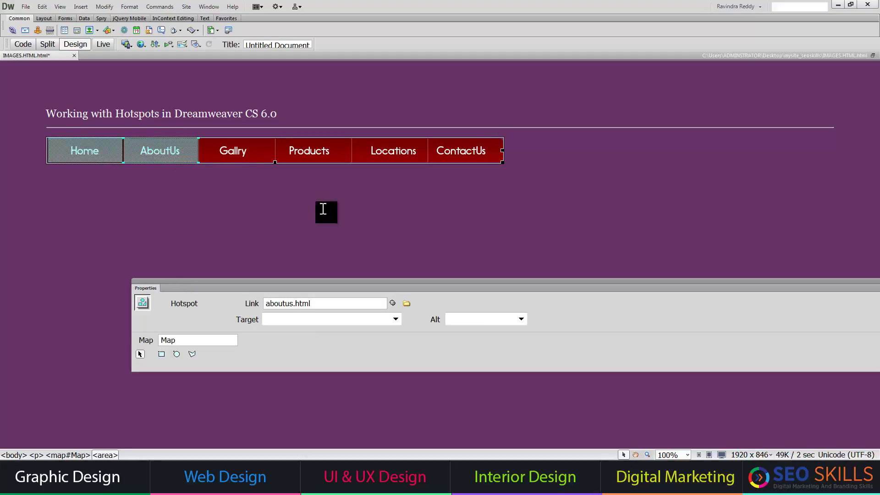
- Link the AboutUs hotspot to contact.html
left_click(407, 304)
left_click(245, 224)
left_click(588, 269)
left_click(274, 224)
- Duplicate the AboutUs hotspot over the Gallry item and link the copy to gallary.html
left_click(174, 153)
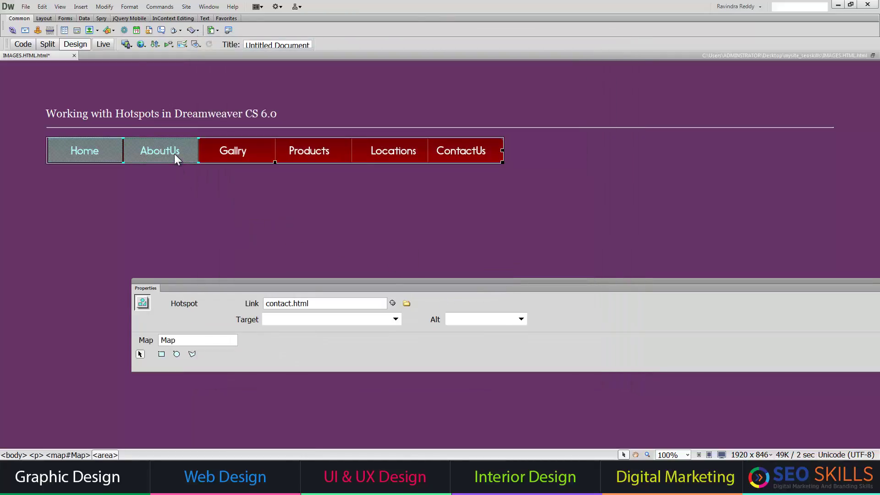
left_click_drag(172, 151, 246, 151)
left_click(407, 304)
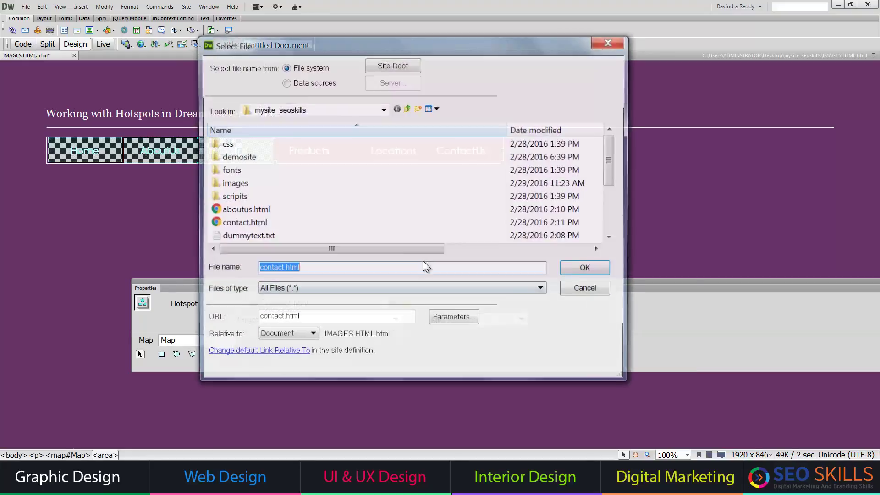
left_click(257, 222)
scroll(258, 223, "down", 1)
double_click(258, 223)
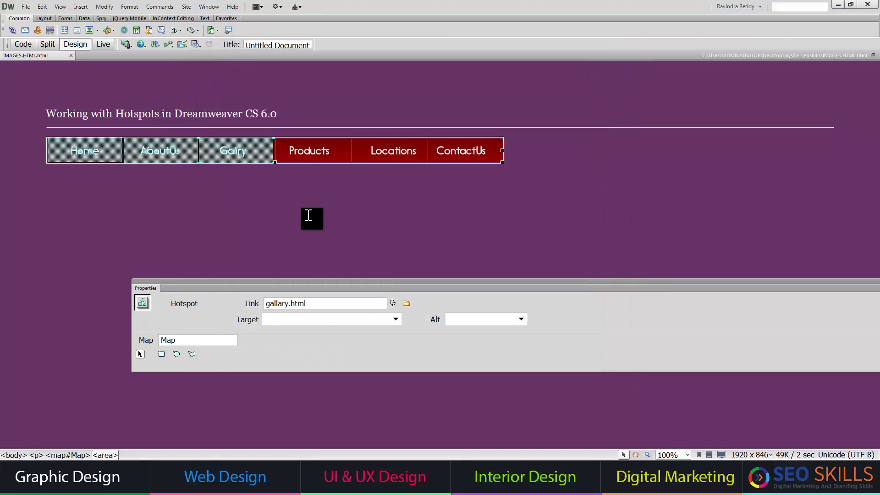
- Preview the page in Chrome, follow the Home hotspot's link and return to the navigation bar page
left_click(26, 7)
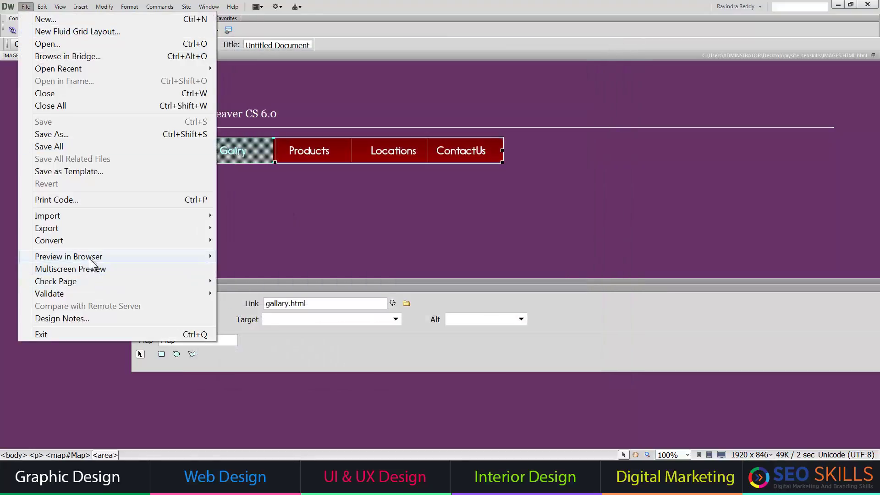
mouse_move(91, 261)
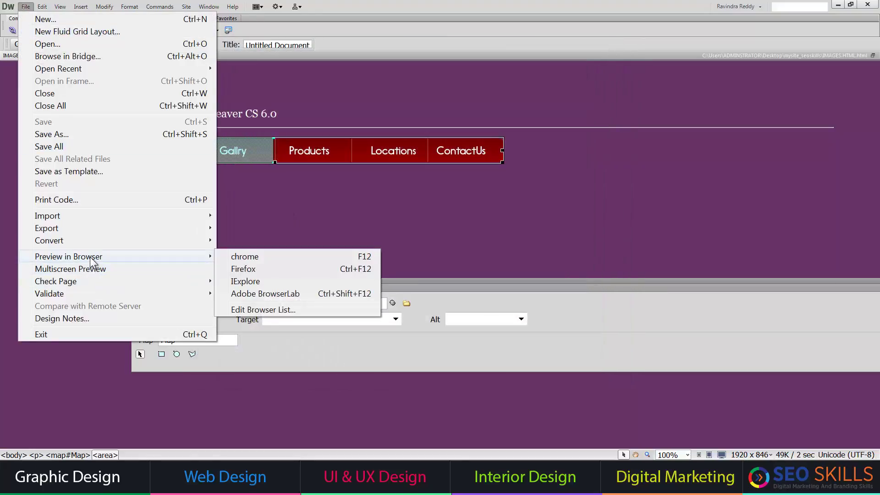
left_click(244, 258)
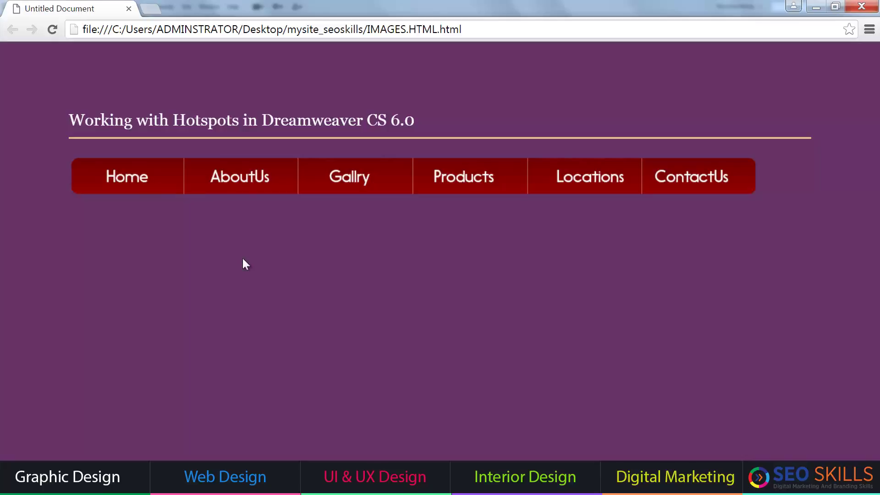
left_click(129, 183)
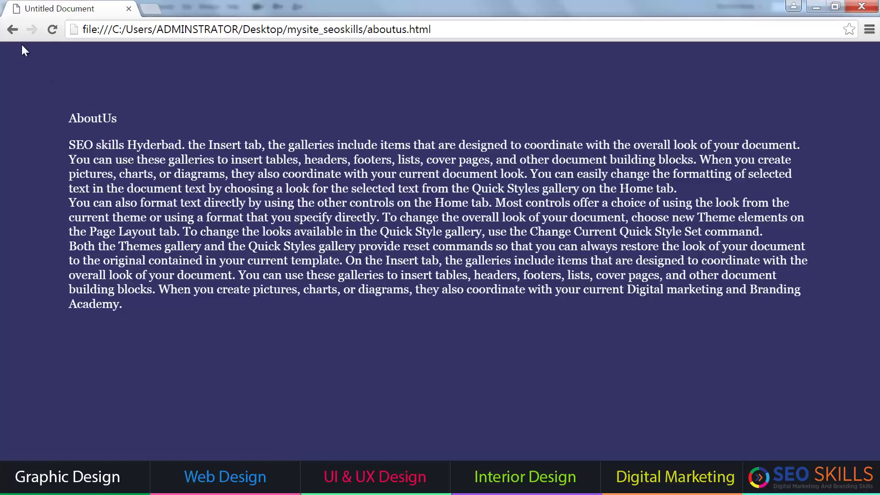
left_click(13, 30)
- Test the links of the AboutUs and Gallry hotspots, returning to the navigation bar page after each
left_click(216, 179)
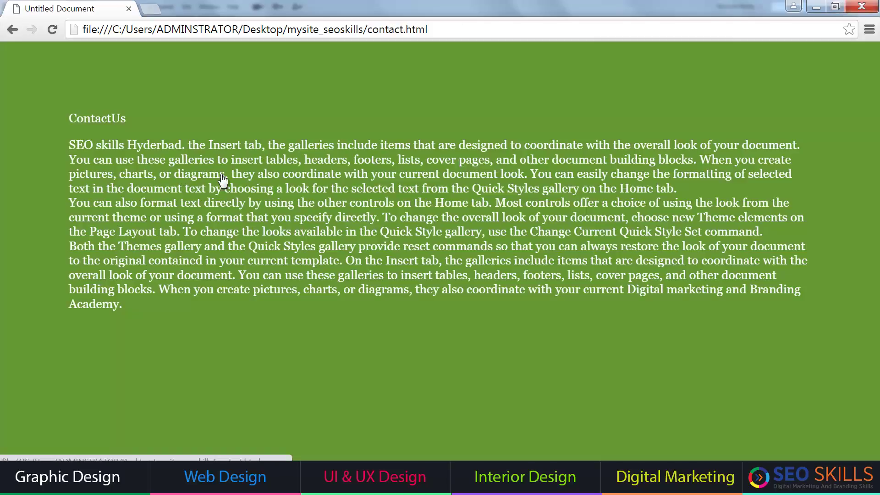
left_click_drag(76, 118, 127, 113)
left_click(13, 29)
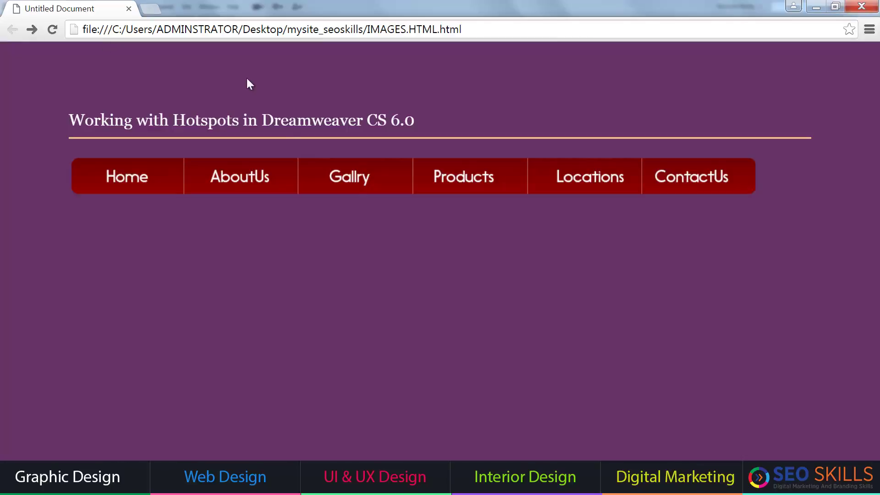
left_click(342, 179)
left_click_drag(137, 123, 33, 44)
left_click(12, 30)
- Open the previewed page's source code and enlarge it to 150% zoom
key("ctrl+u")
key("ctrl+plus")
key("ctrl+plus")
key("ctrl+plus")
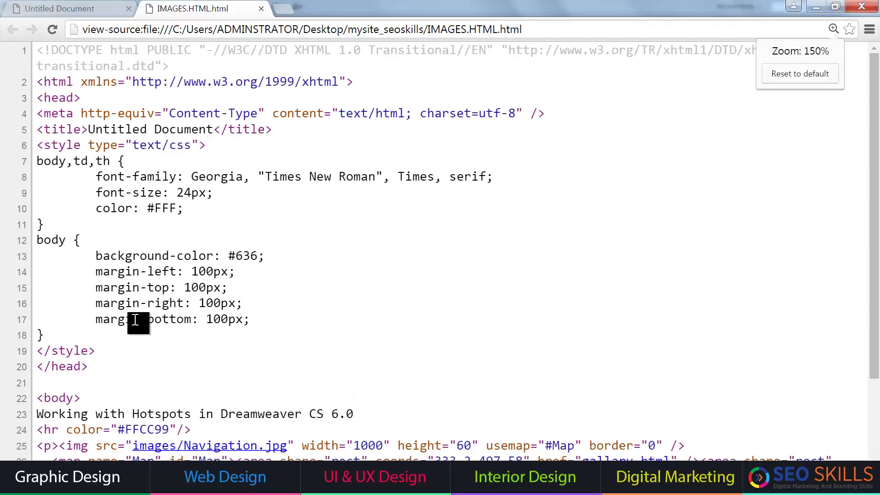
scroll(201, 236, "down", 3)
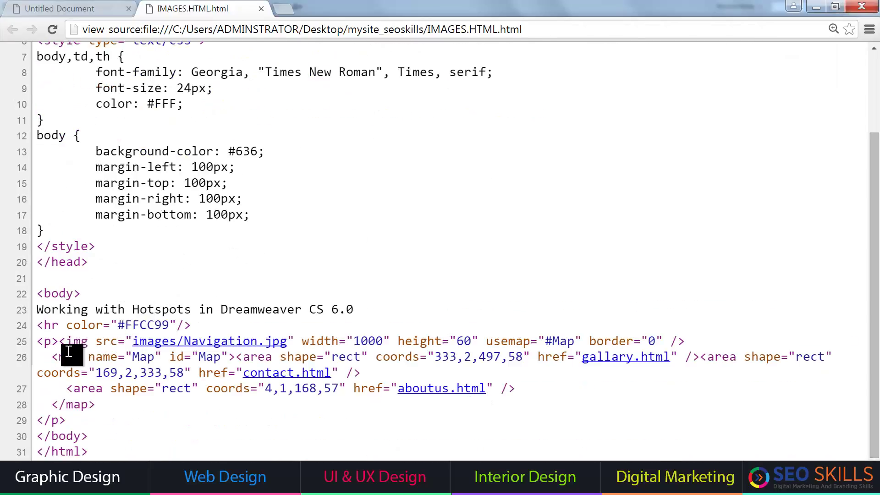
- Examine the image map code, including the usemap reference, map name, area coordinates and link targets
left_click_drag(487, 344, 678, 357)
left_click(586, 407)
left_click(542, 402)
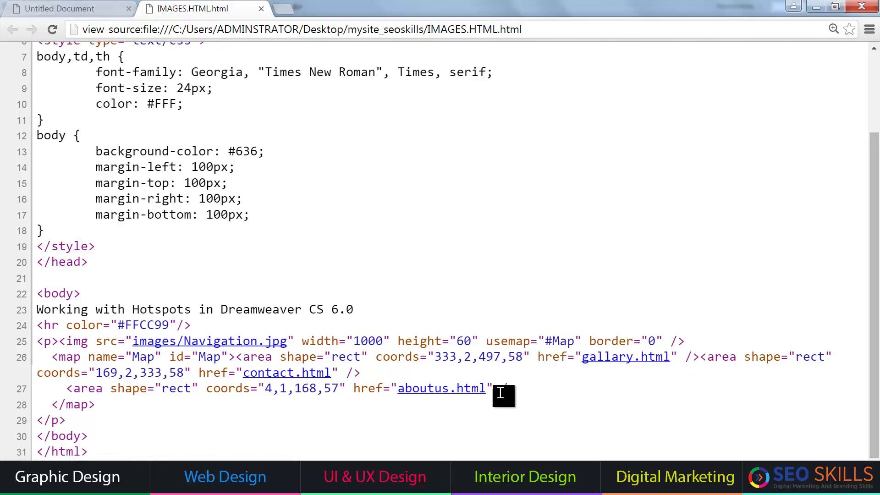
left_click_drag(523, 358, 429, 360)
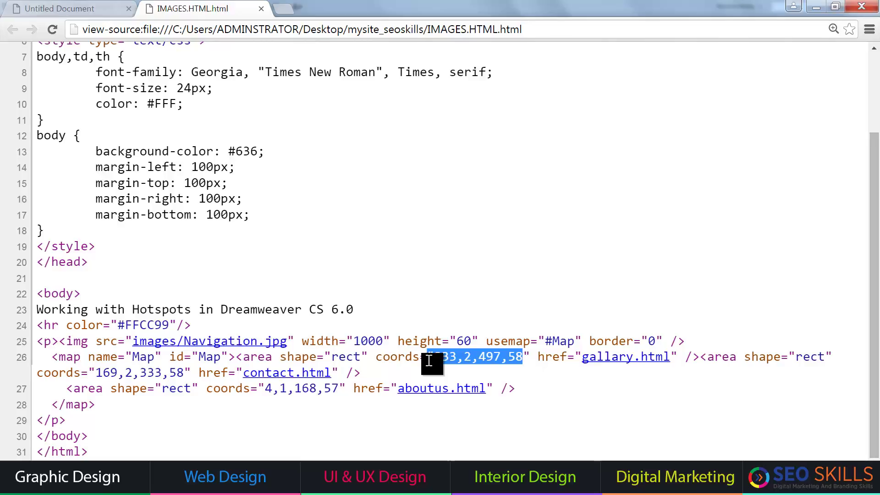
left_click(281, 431)
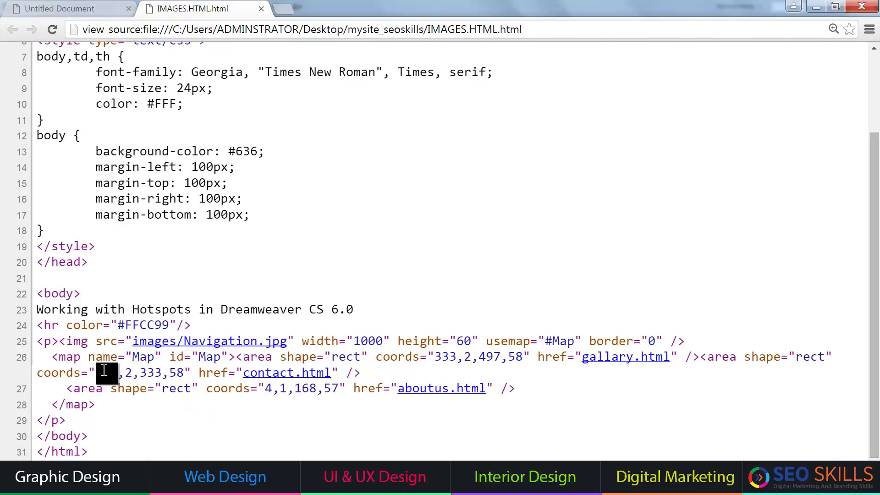
double_click(103, 357)
left_click(140, 430)
left_click_drag(176, 357, 228, 357)
left_click(204, 431)
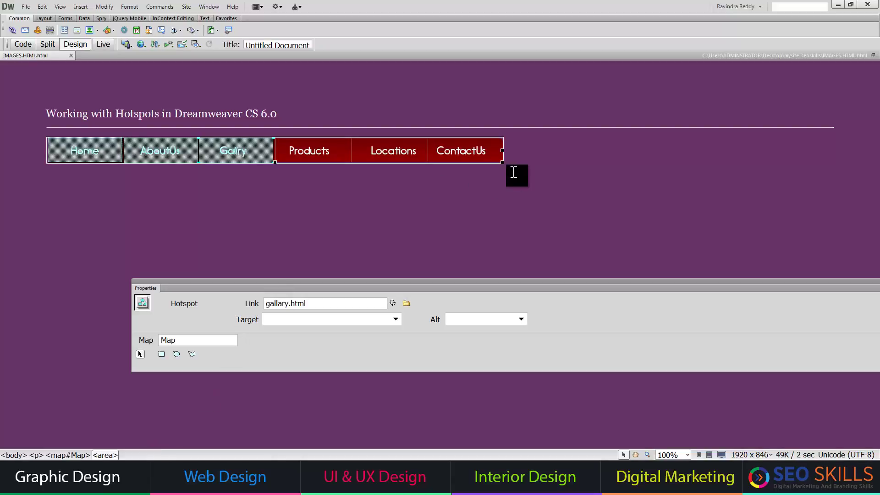
- Back in Dreamweaver, insert img01.jpg from the images folder after the navigation bar, without alternate text
left_click(527, 152)
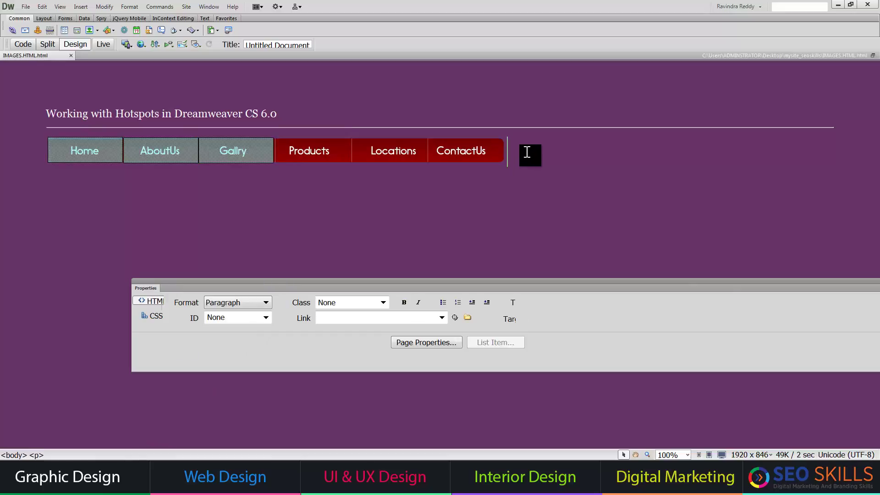
key("ctrl+alt+i")
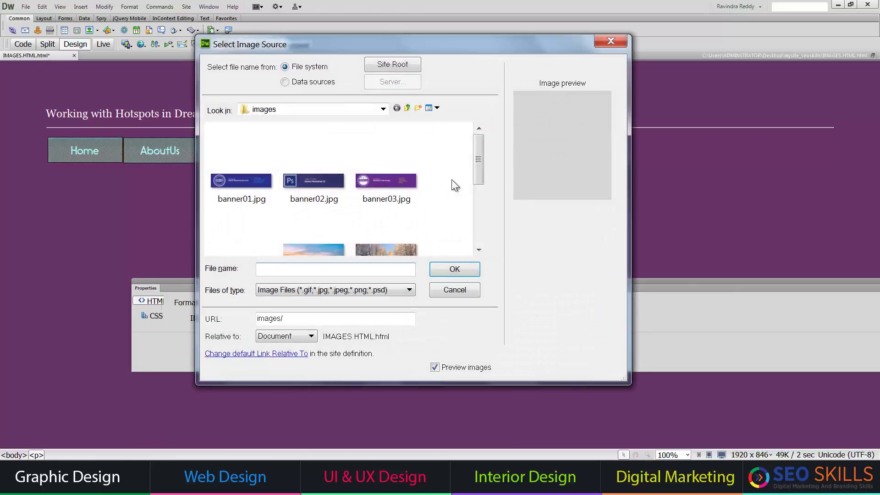
left_click(309, 243)
left_click(431, 269)
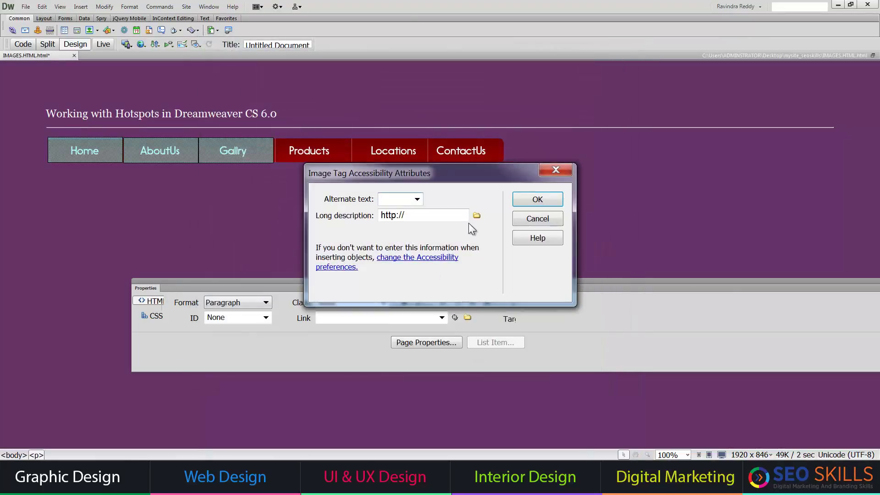
left_click(534, 198)
left_click_drag(229, 276, 570, 197)
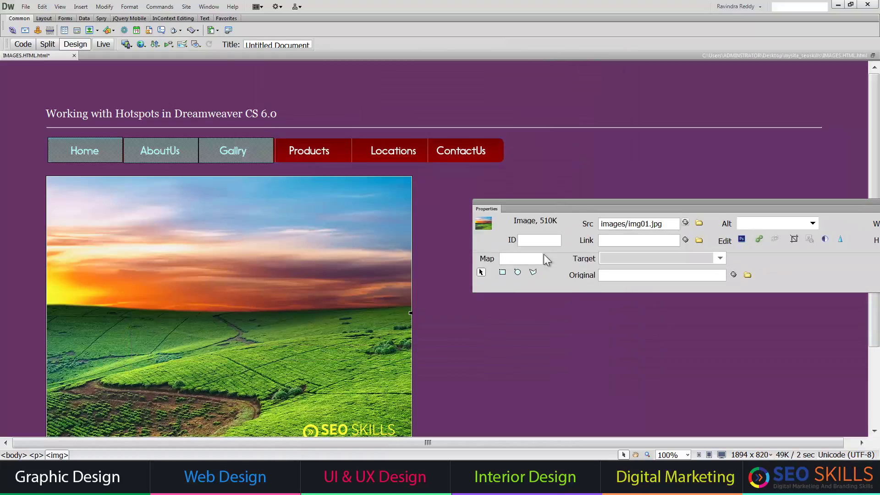
left_click(517, 272)
scroll(310, 384, "down", 3)
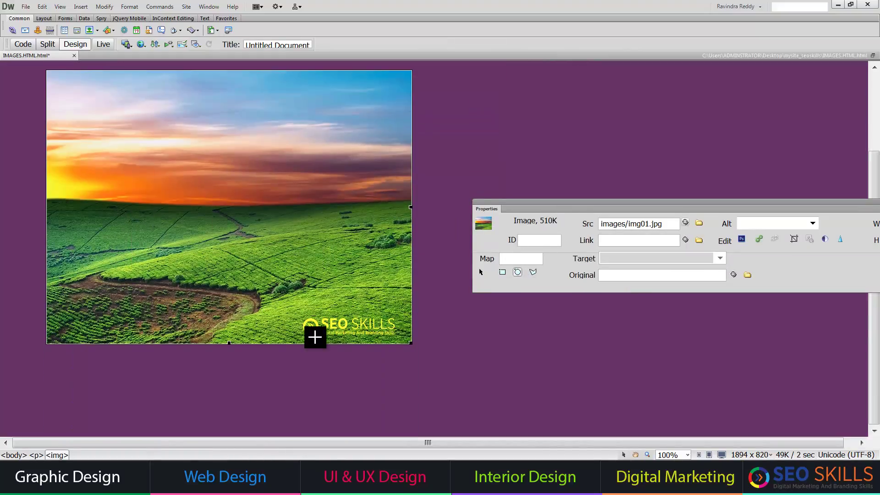
left_click_drag(88, 132, 150, 182)
left_click(555, 277)
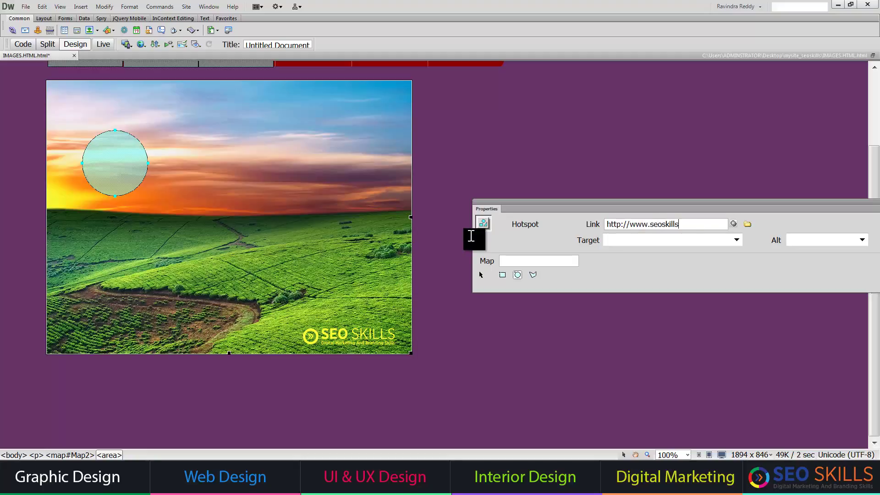
key("Return")
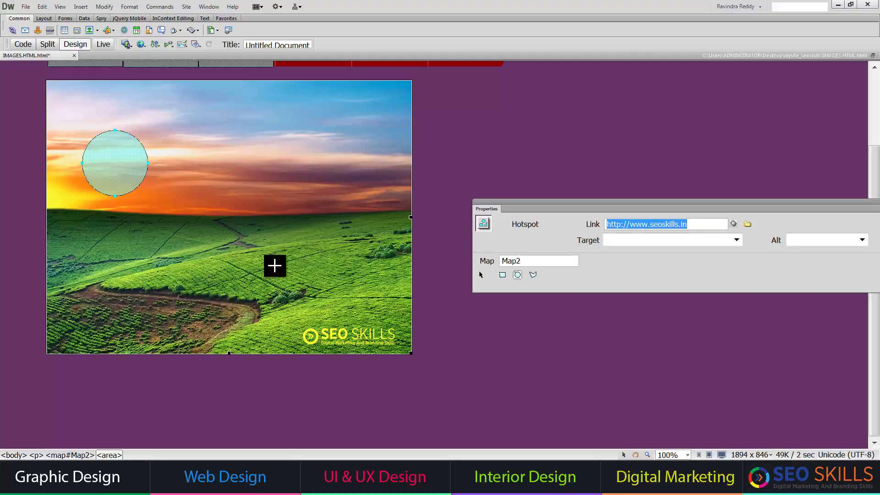
- Draw an irregular seven-point polygon hotspot over the sky beside the circular hotspot
left_click(533, 275)
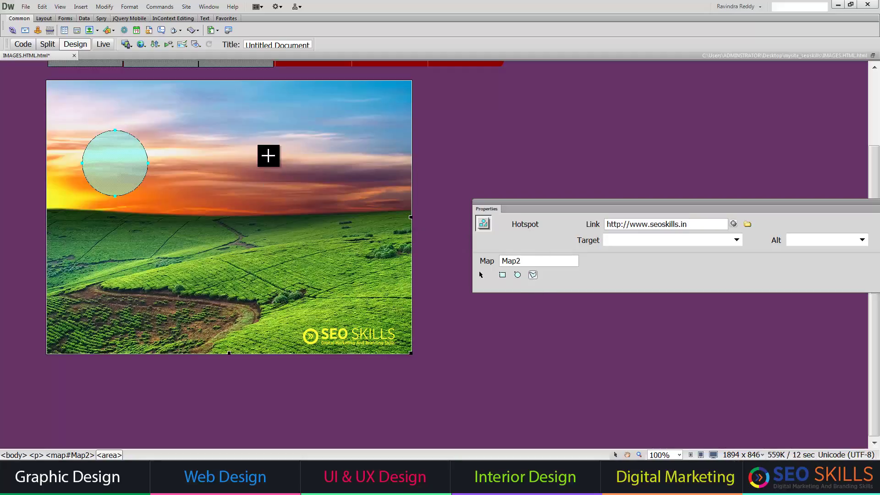
left_click(276, 131)
left_click(559, 279)
left_click(221, 195)
left_click(284, 233)
left_click(287, 201)
left_click(363, 185)
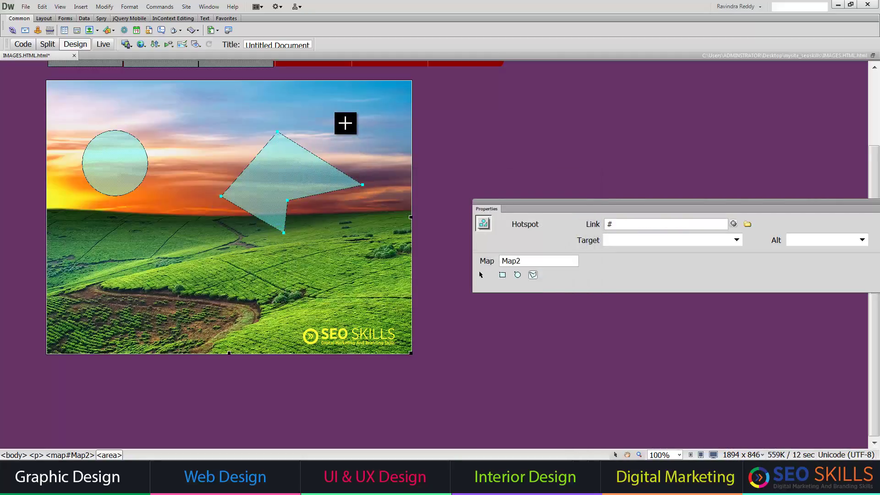
left_click(345, 122)
left_click(291, 166)
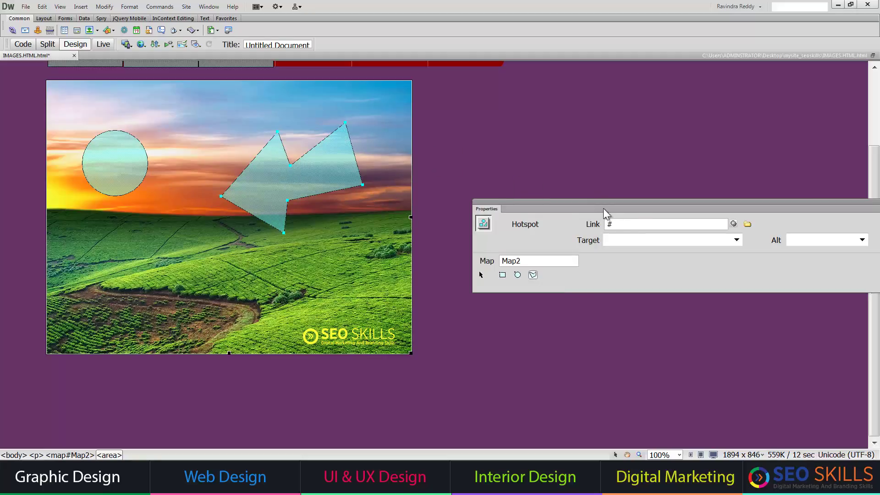
left_click_drag(629, 225, 558, 234)
type("http://ww.googleearth.com")
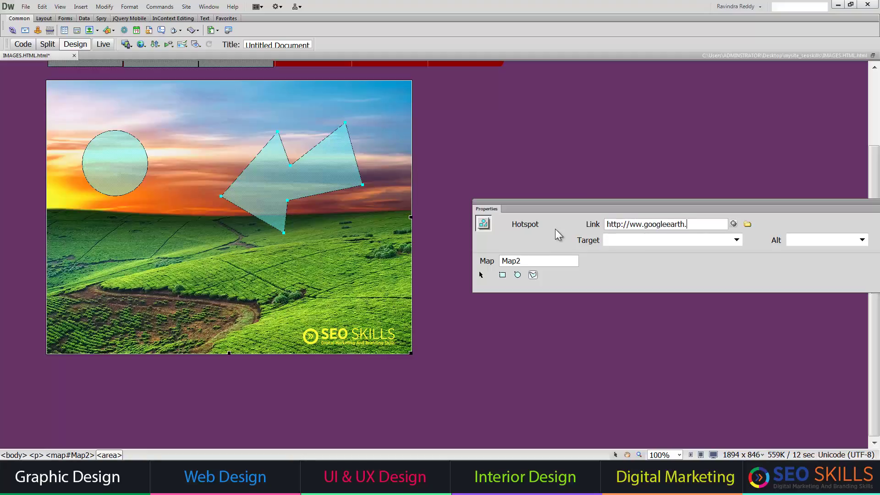
key("Return")
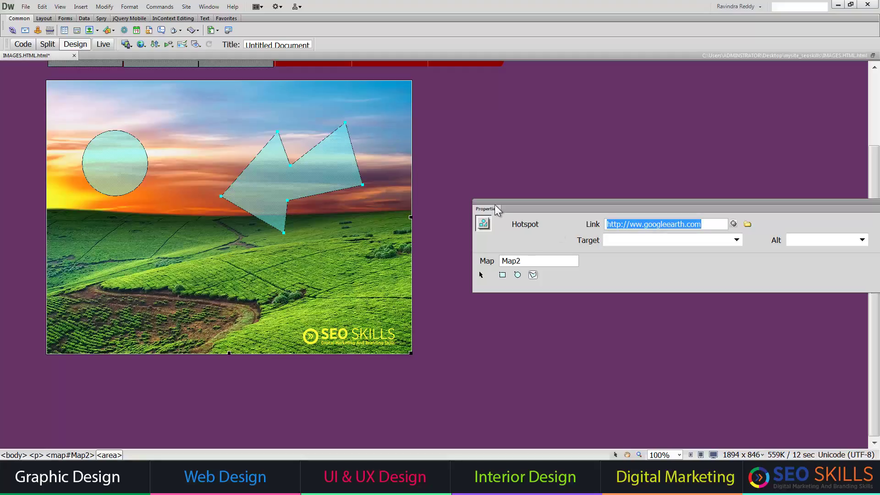
- Swap the positions of the polygon and circular hotspots within the sky of the landscape image
left_click(481, 275)
left_click_drag(291, 192, 156, 286)
left_click_drag(129, 178, 350, 235)
left_click_drag(170, 274, 167, 163)
left_click_drag(322, 224, 314, 168)
- Draw a rectangular hotspot on the landscape image and move it over the SEO SKILLS logo, keeping # as its link
left_click(502, 275)
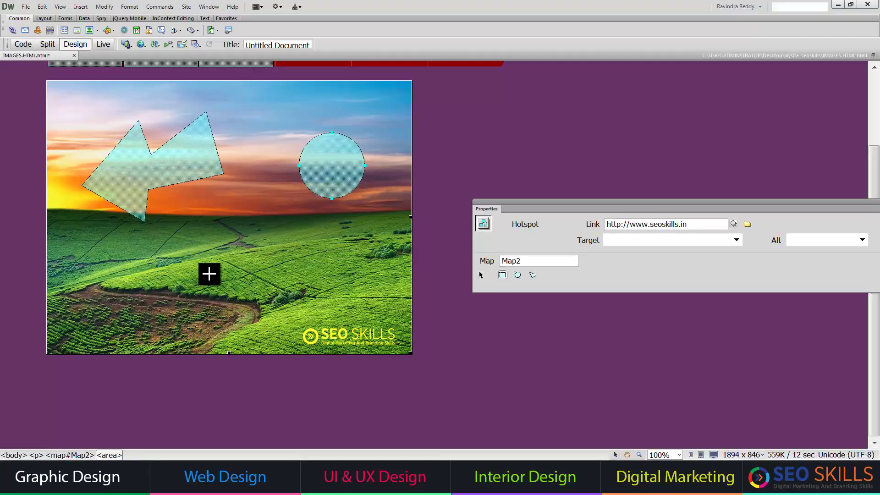
left_click_drag(132, 272, 278, 305)
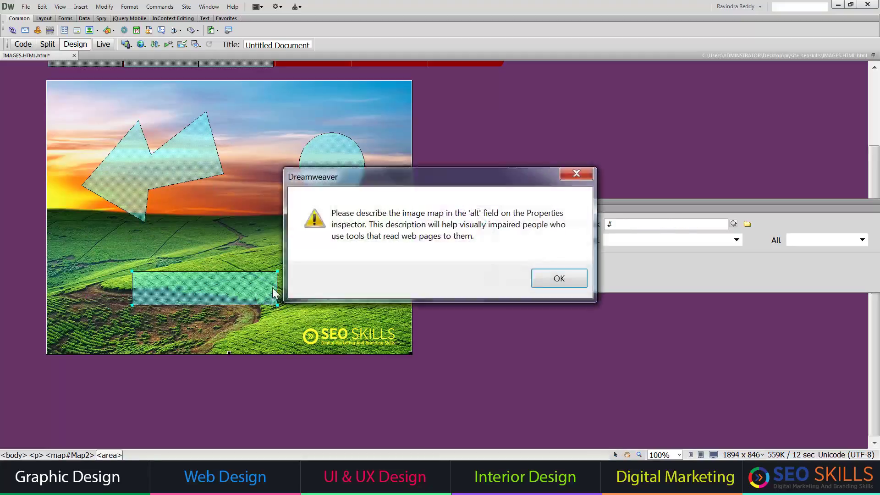
left_click(550, 277)
left_click_drag(243, 298, 347, 337)
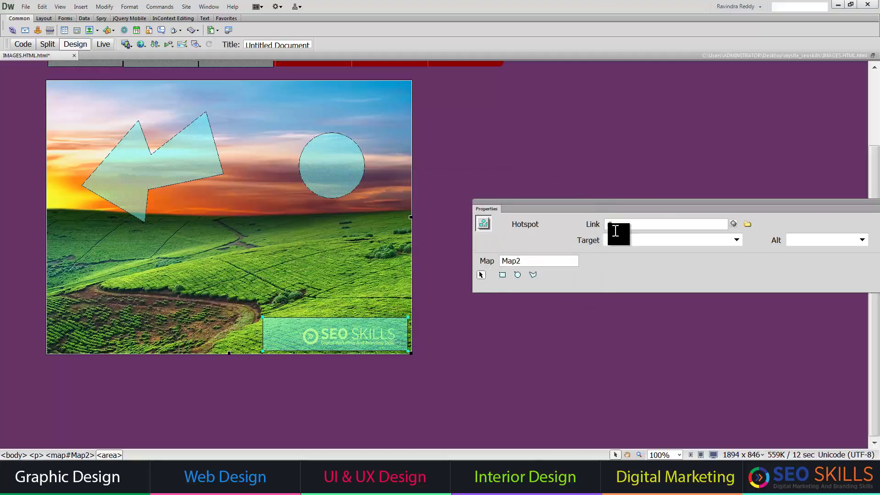
left_click_drag(648, 224, 596, 232)
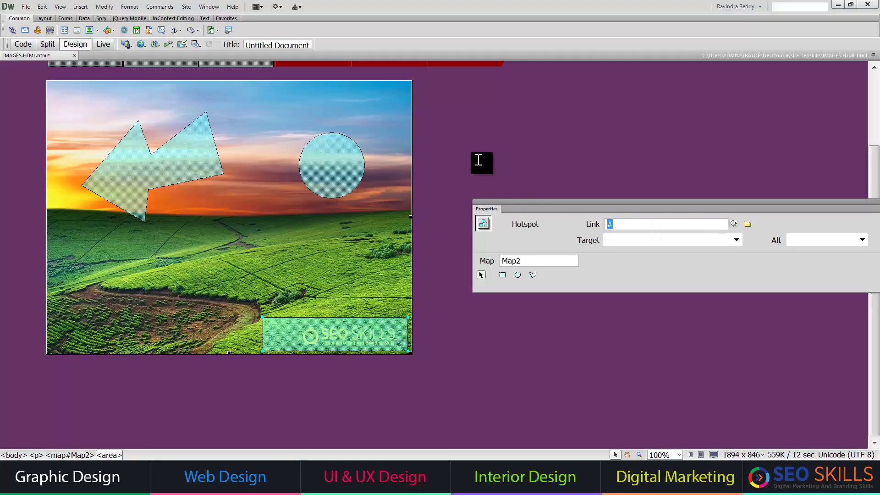
- Save the page and preview it in Chrome
left_click(26, 6)
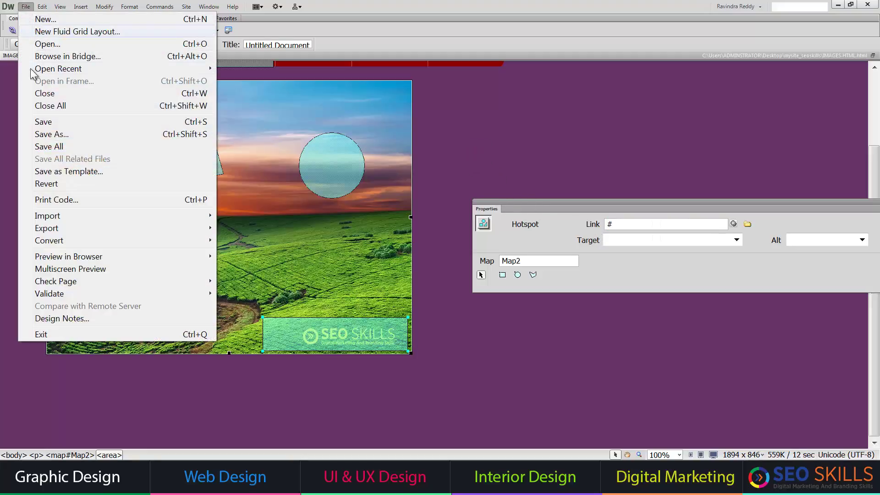
left_click(40, 120)
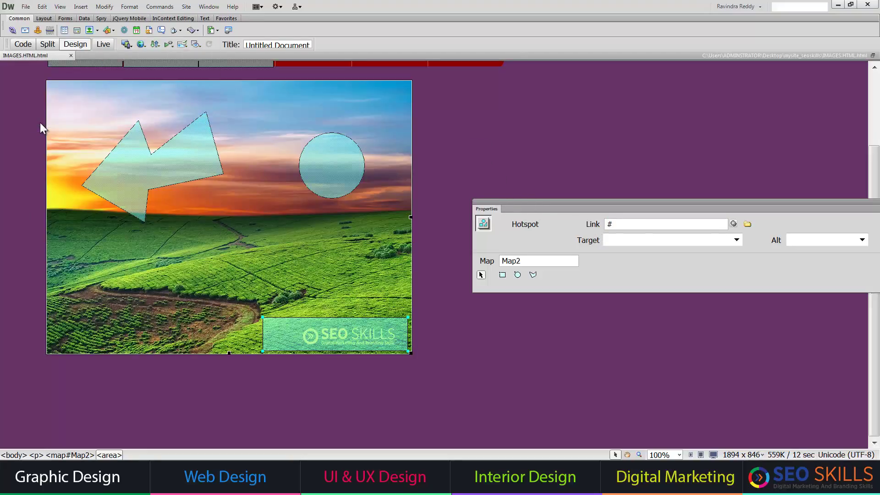
key("F12")
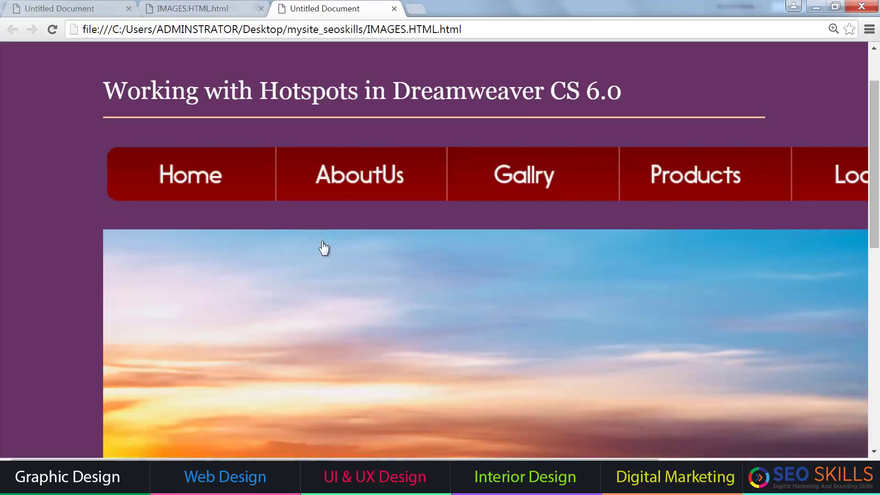
- Test the landscape image's polygon and circular hotspots and check the web address each one opens
scroll(323, 248, "down", 5)
left_click(232, 162)
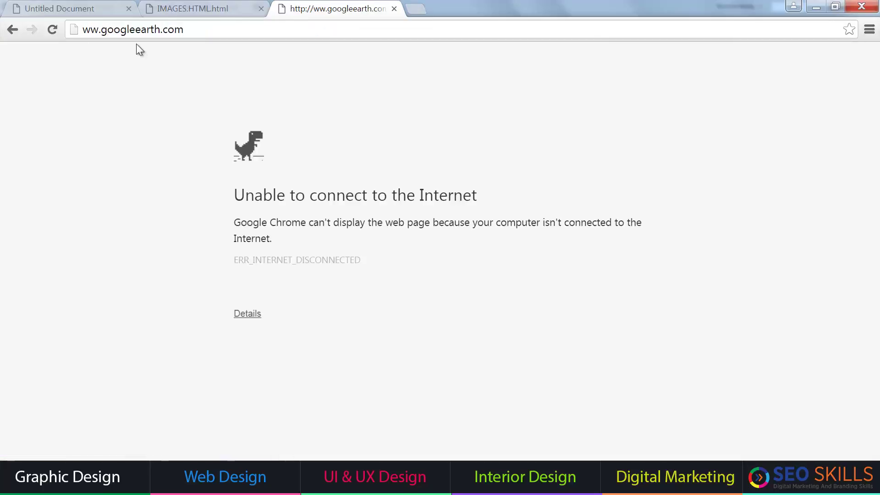
left_click(14, 30)
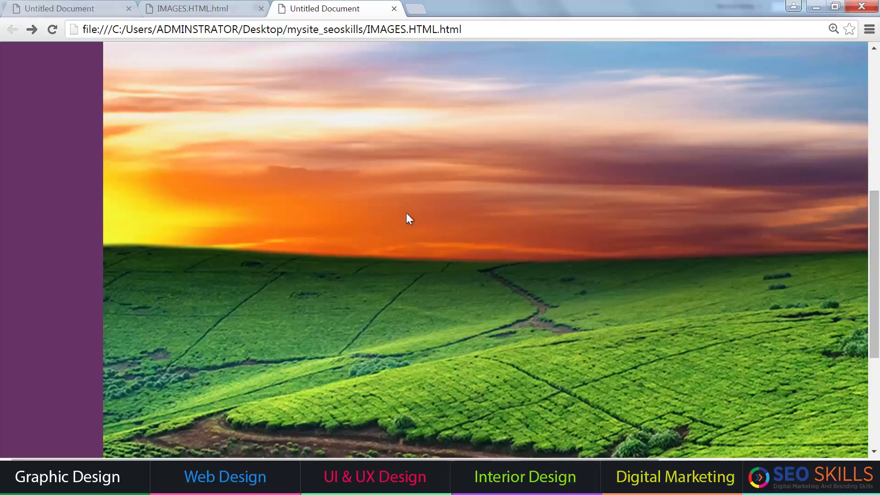
scroll(399, 206, "up", 3)
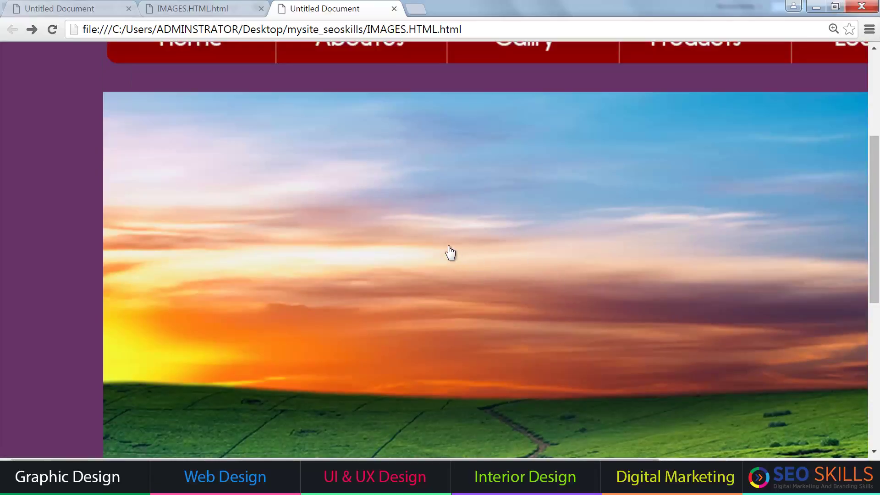
left_click(420, 240)
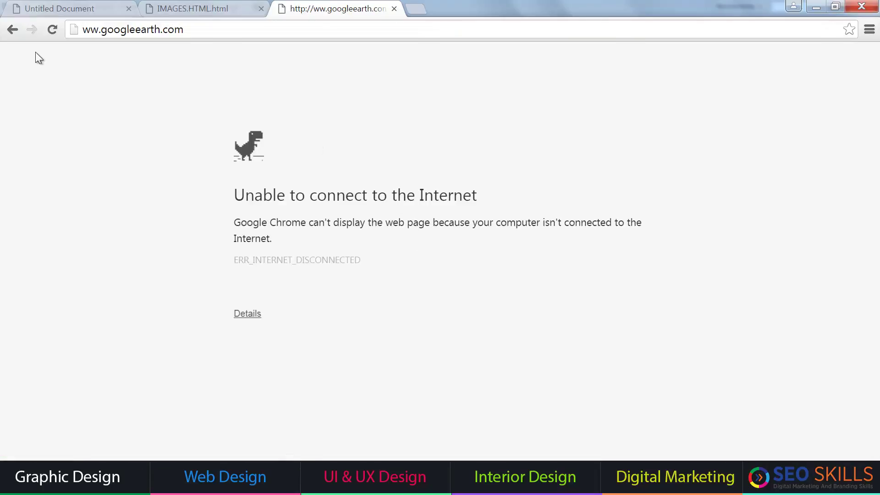
left_click(12, 30)
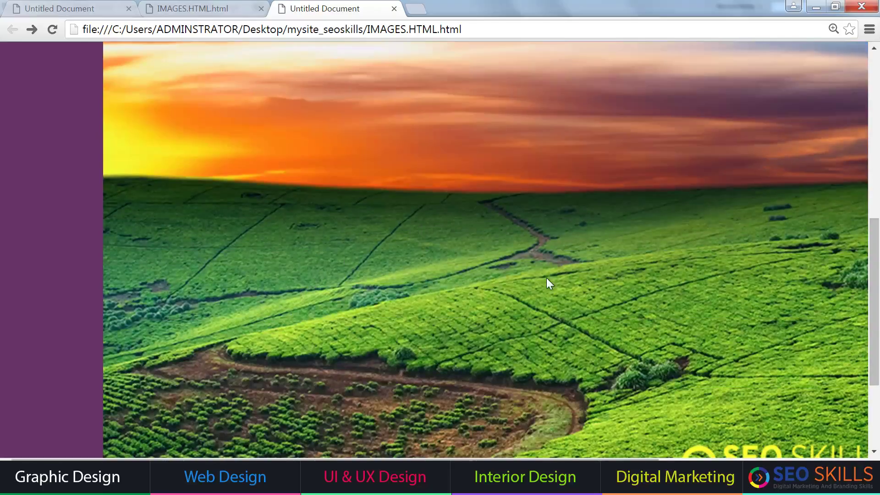
left_click(757, 132)
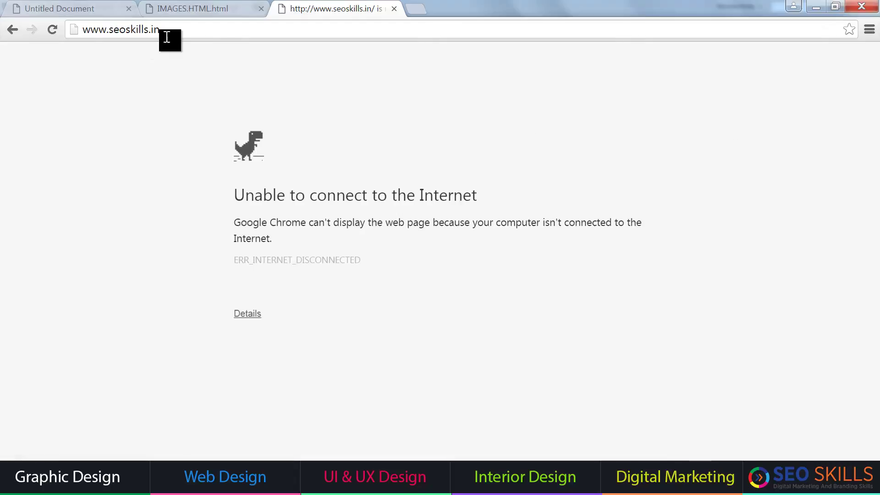
left_click(110, 29)
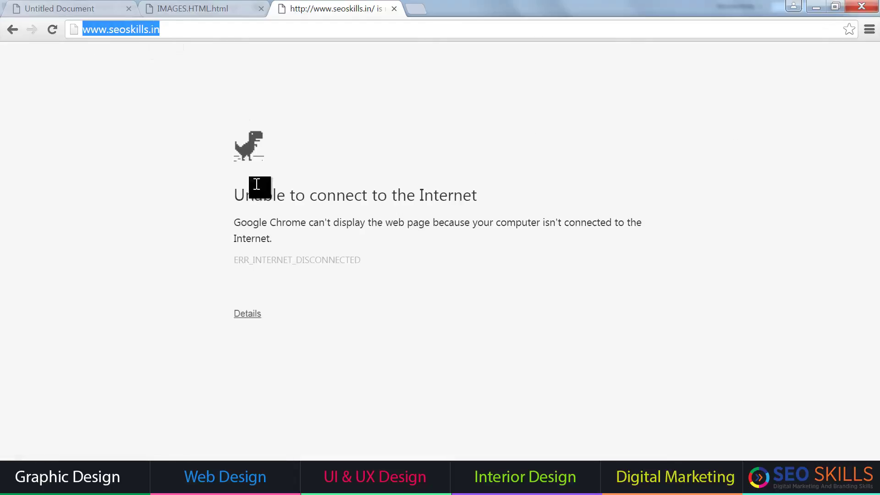
- Switch to Photoshop and bring up the DW-Template.psd document
key("alt+Tab")
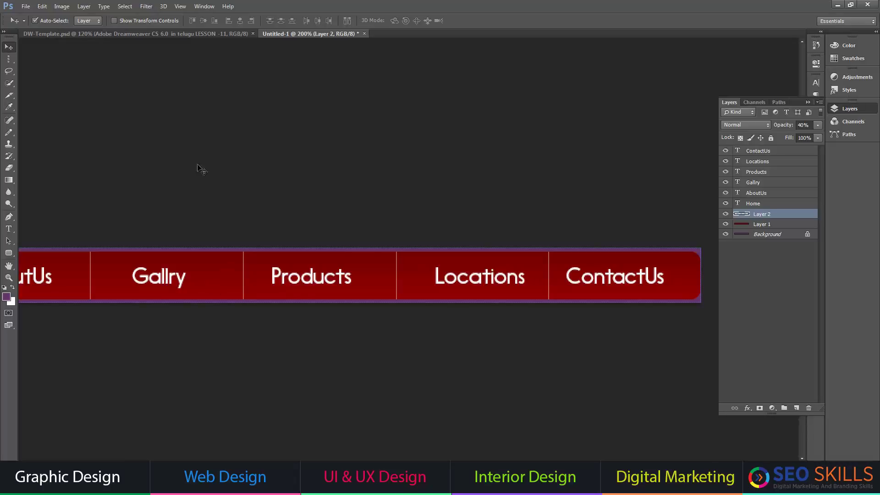
left_click(106, 32)
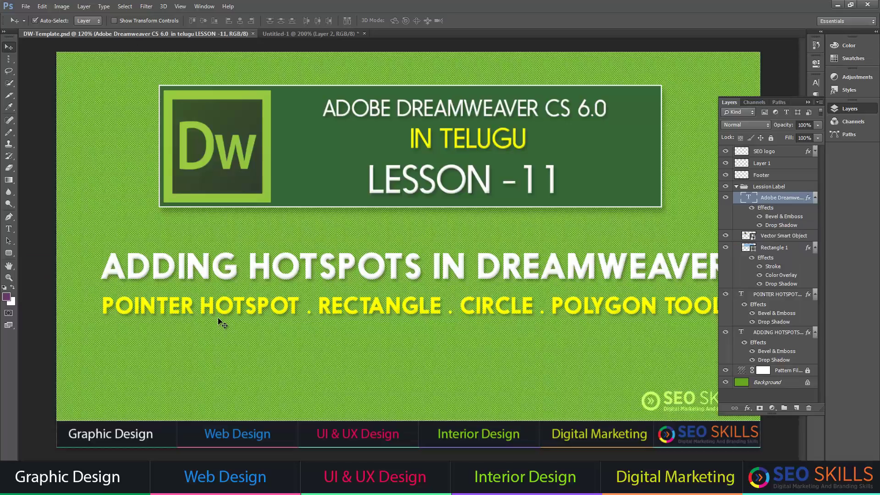